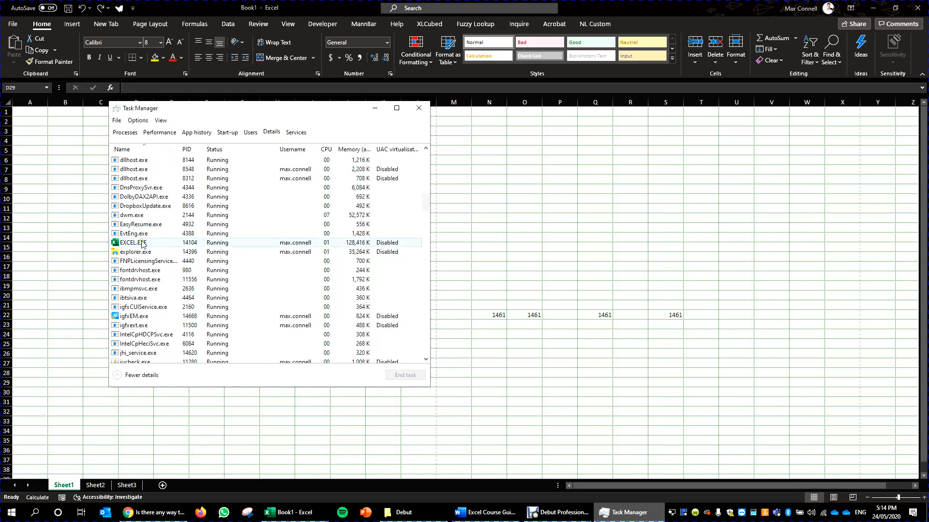
# - Display the priority options of the EXCEL.EXE process, close Task Manager and return to the Book1 worksheet
pyautogui.rightClick(139, 243)
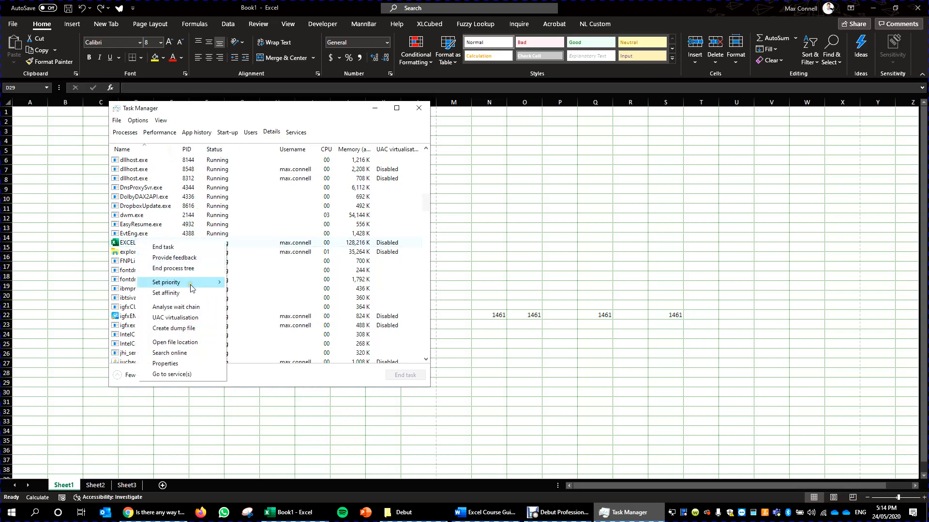
pyautogui.moveTo(179, 283)
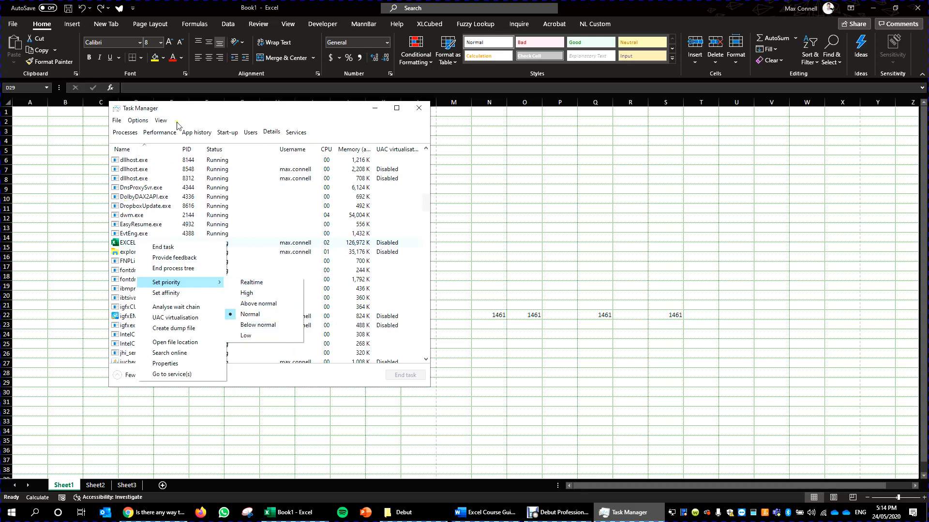
pyautogui.click(419, 108)
pyautogui.click(227, 199)
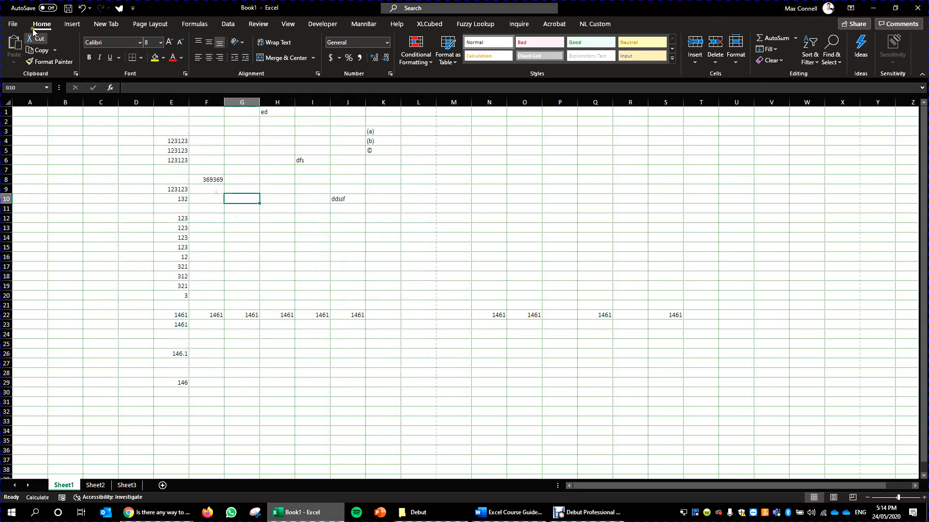
# - Hide the Insert tab in the ribbon customization options and apply the change
pyautogui.click(13, 23)
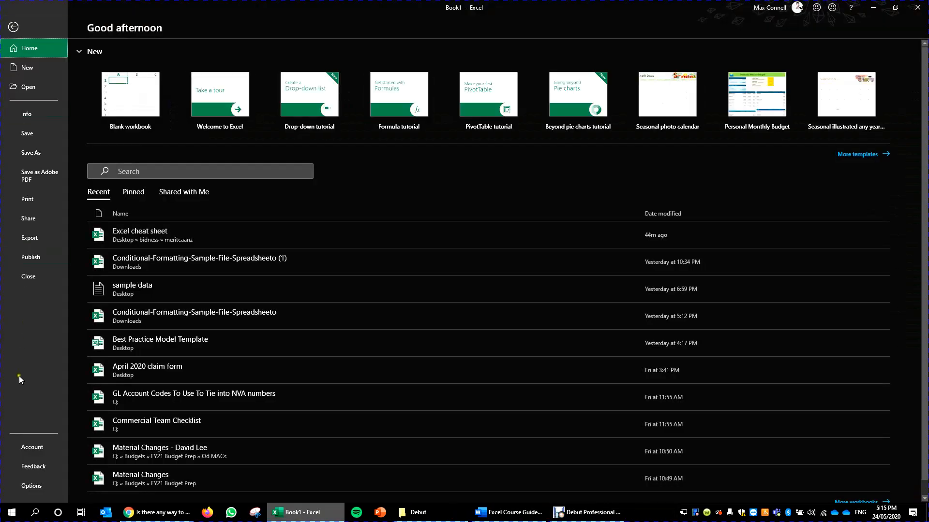
pyautogui.click(32, 485)
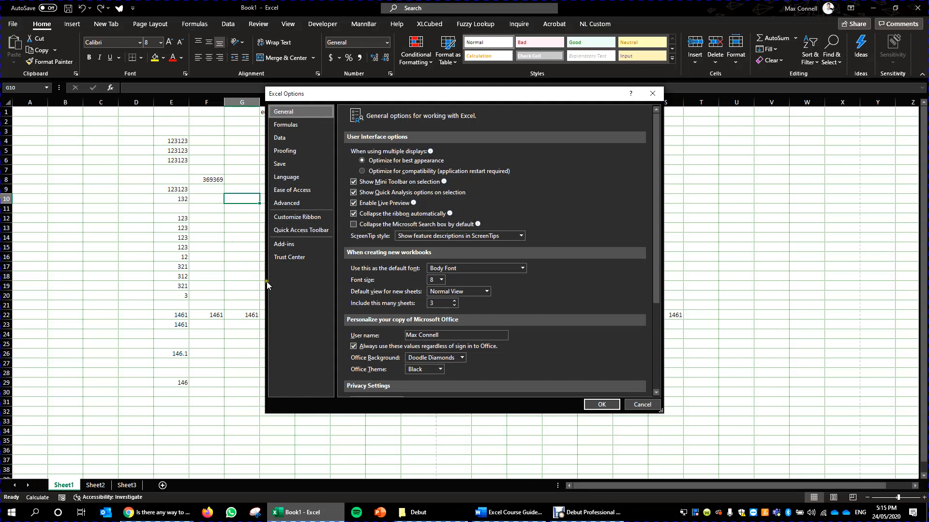
pyautogui.click(291, 203)
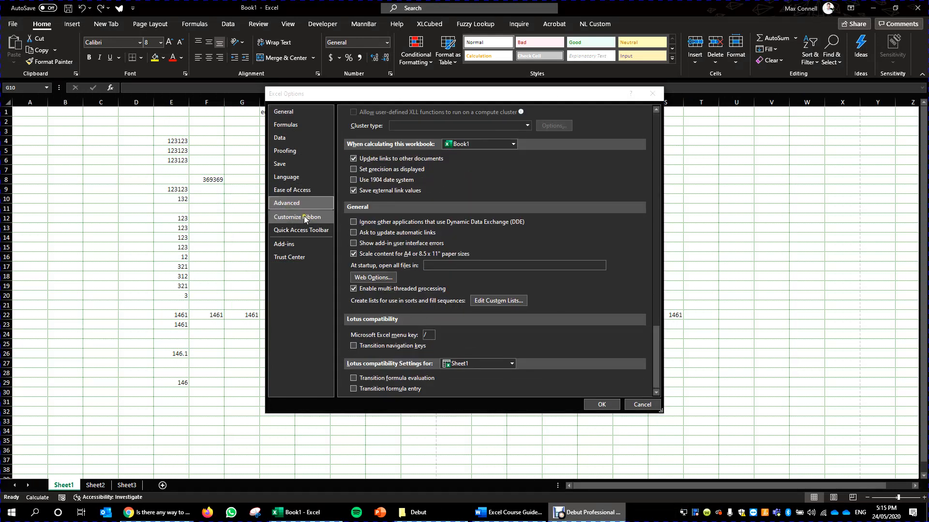
pyautogui.click(304, 219)
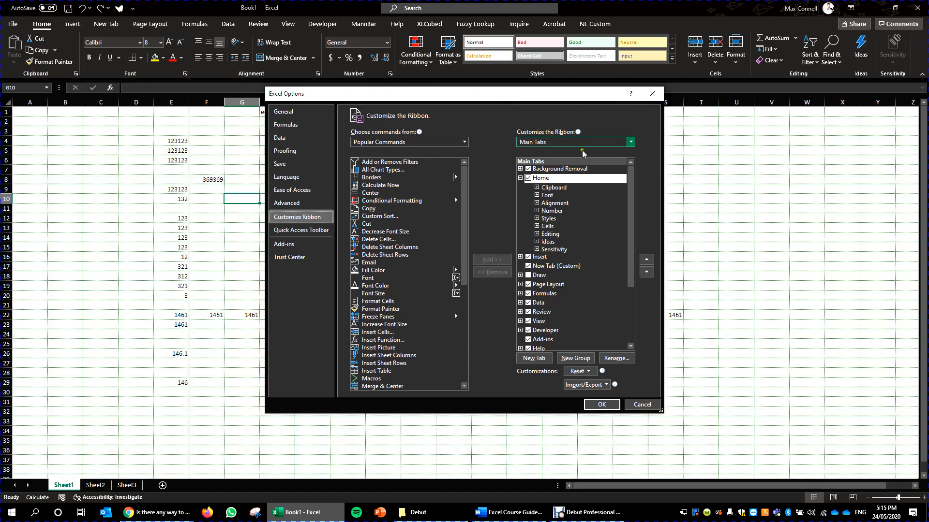
pyautogui.moveTo(631, 193)
pyautogui.mouseDown()
pyautogui.moveTo(634, 223)
pyautogui.moveTo(648, 201)
pyautogui.mouseUp()
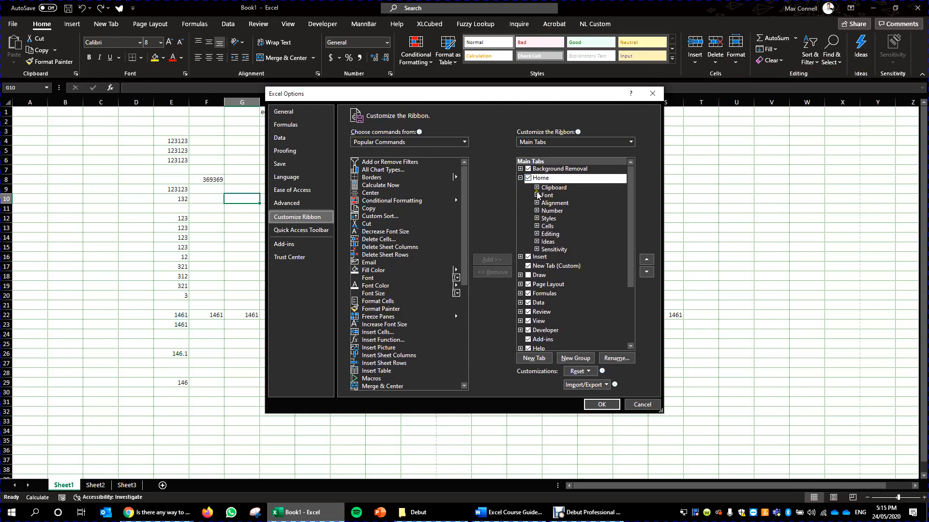
pyautogui.click(527, 259)
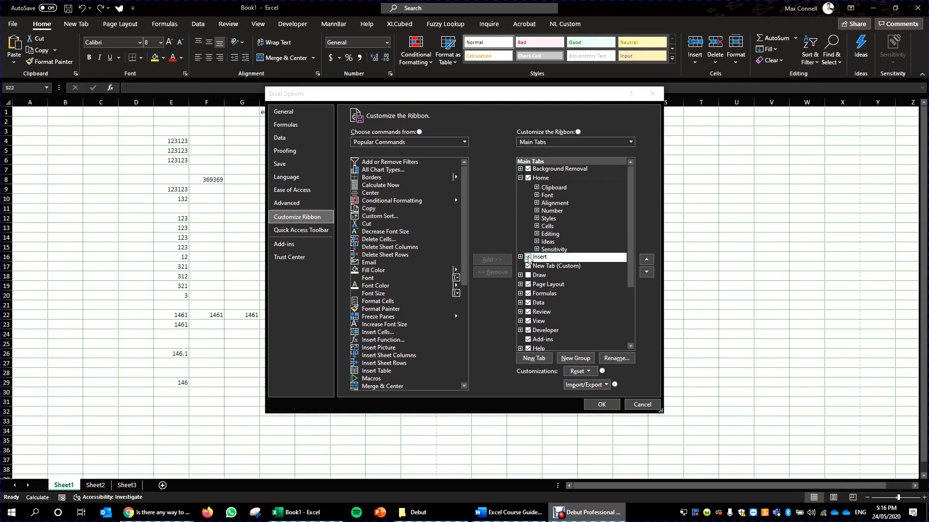
pyautogui.click(528, 259)
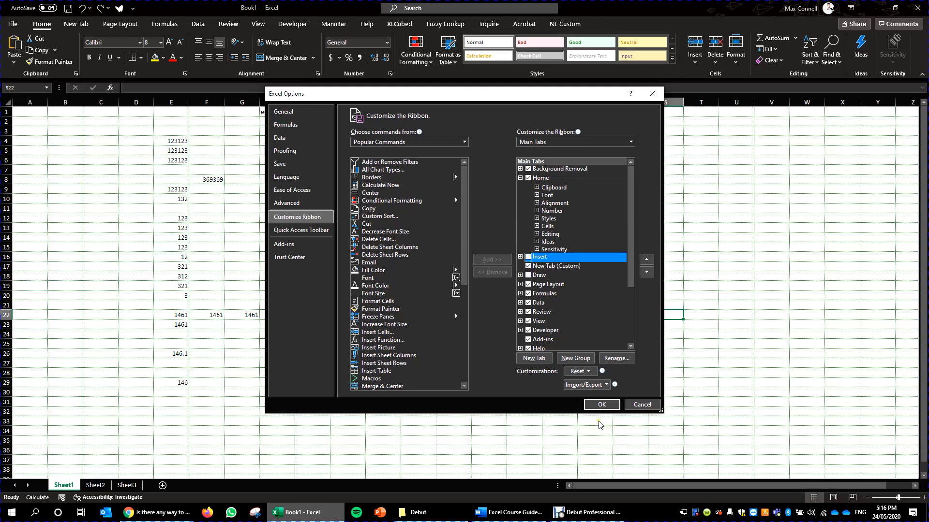
pyautogui.click(599, 406)
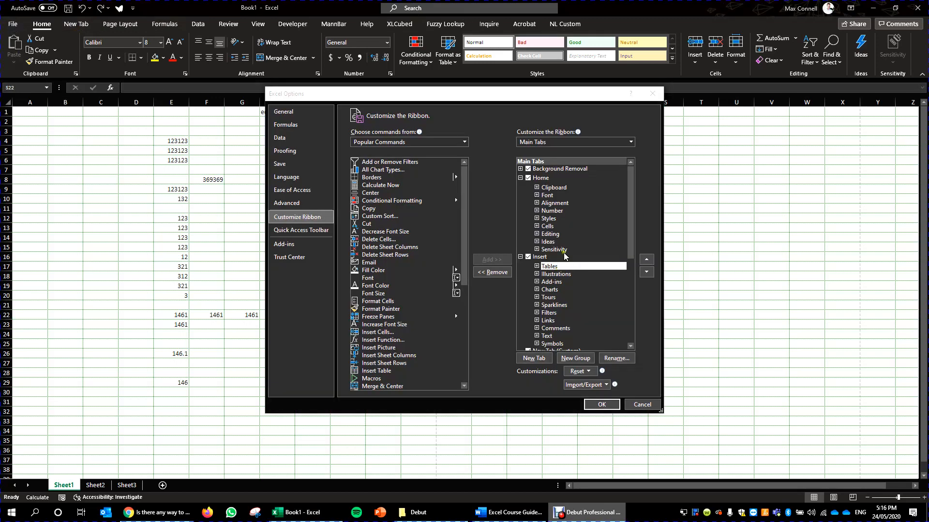
# - Show the Insert tab again, move the Number group ahead of Clipboard on the Home tab, and apply the ribbon changes
pyautogui.click(553, 189)
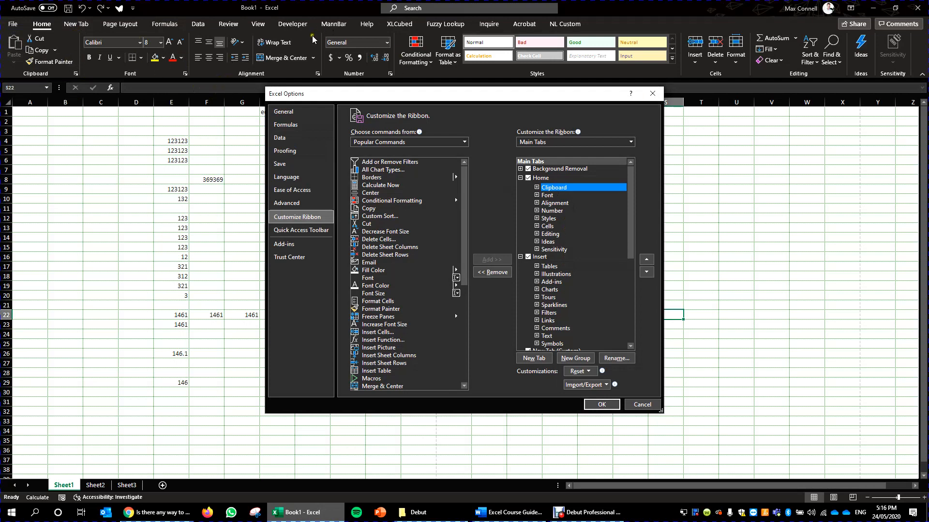
pyautogui.click(561, 212)
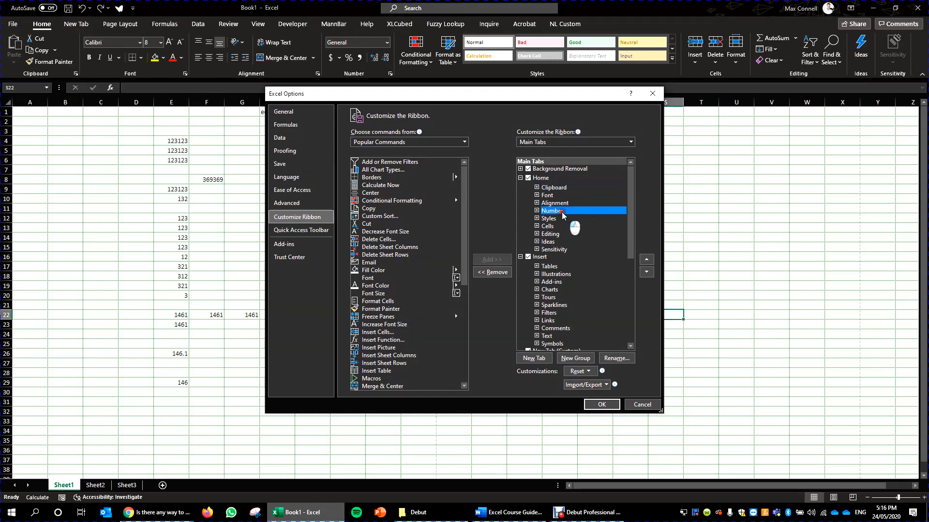
pyautogui.moveTo(562, 212); pyautogui.dragTo(578, 189)
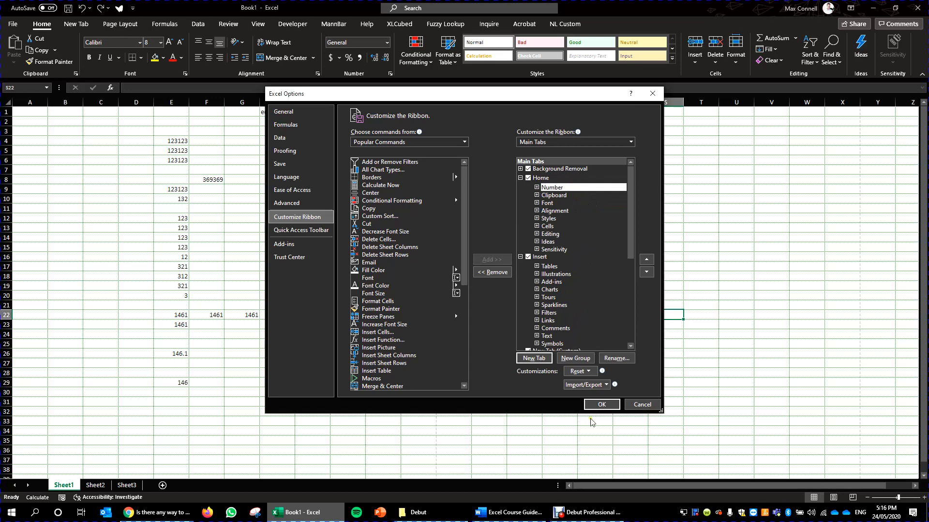
pyautogui.click(606, 405)
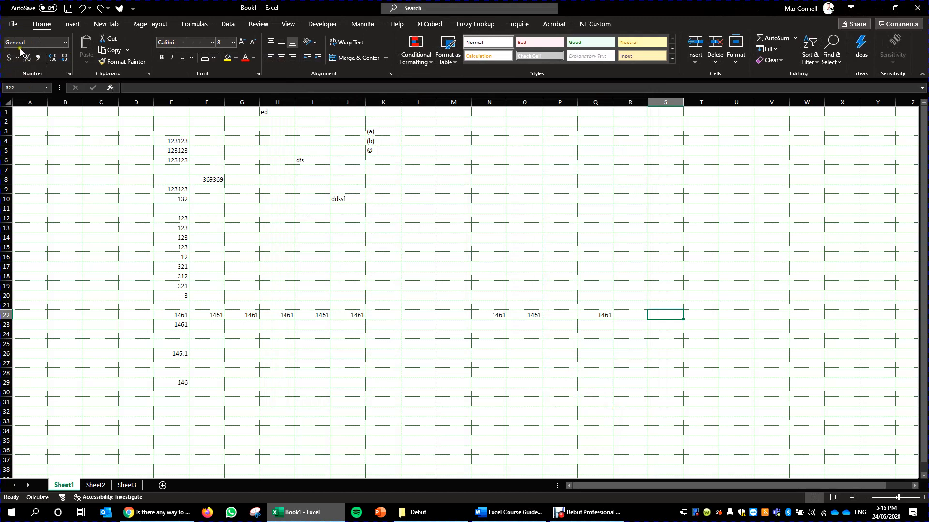
pyautogui.moveTo(136, 131); pyautogui.dragTo(136, 141)
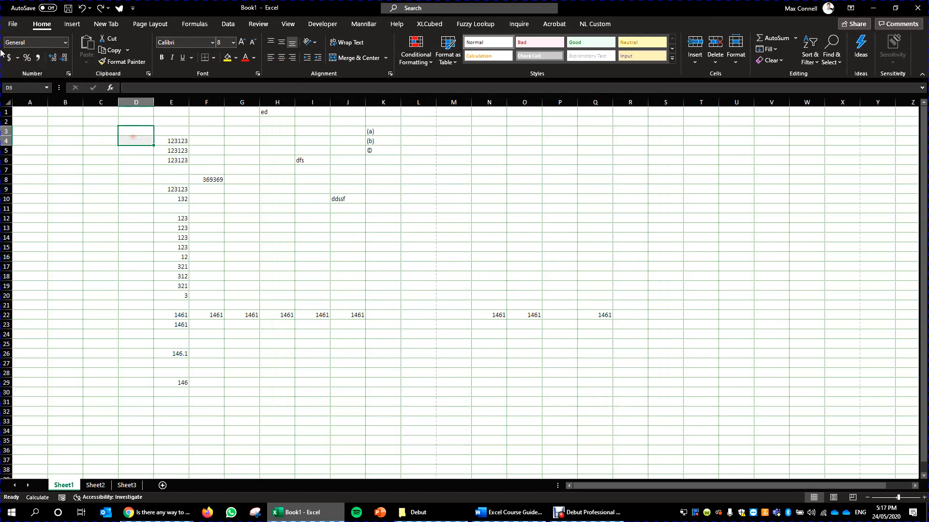
pyautogui.click(226, 328)
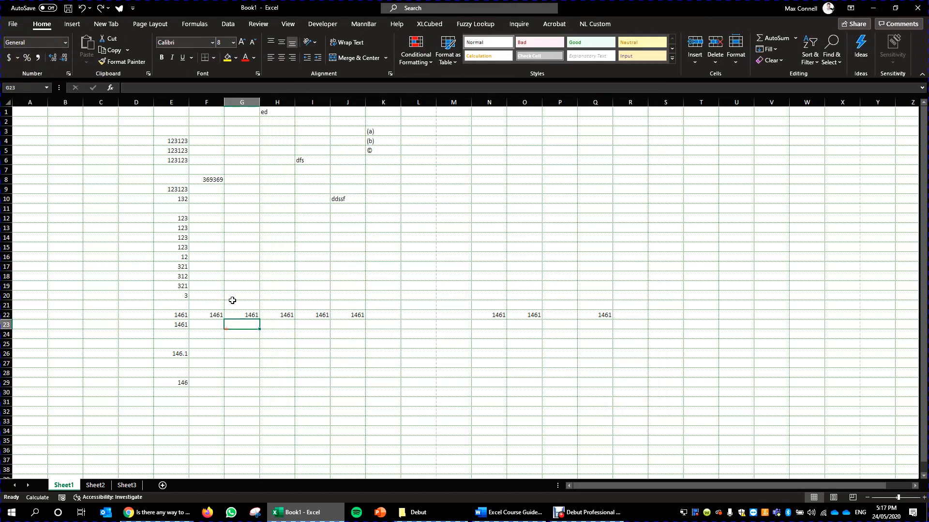
# - Reopen the ribbon customization options and bring the Home tab's groups into view, keeping Main Tabs as the displayed set
pyautogui.click(12, 24)
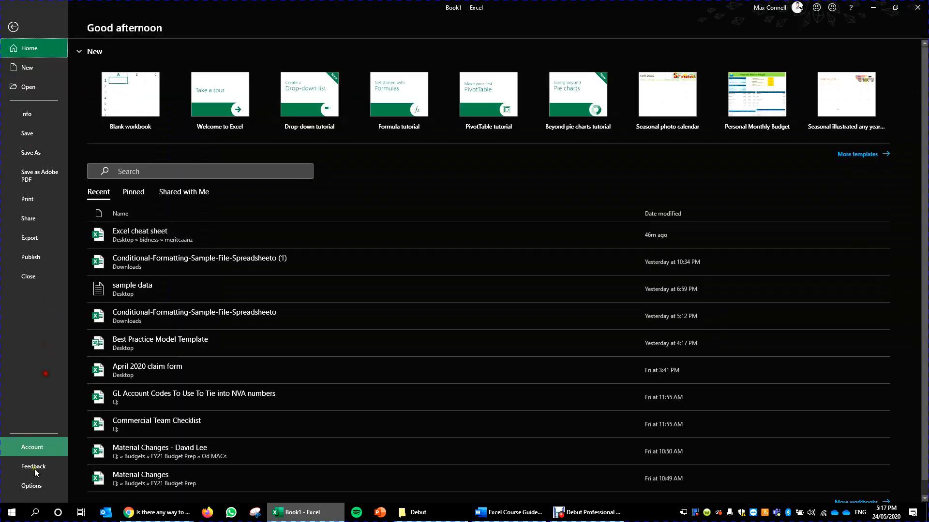
pyautogui.click(27, 486)
pyautogui.click(297, 217)
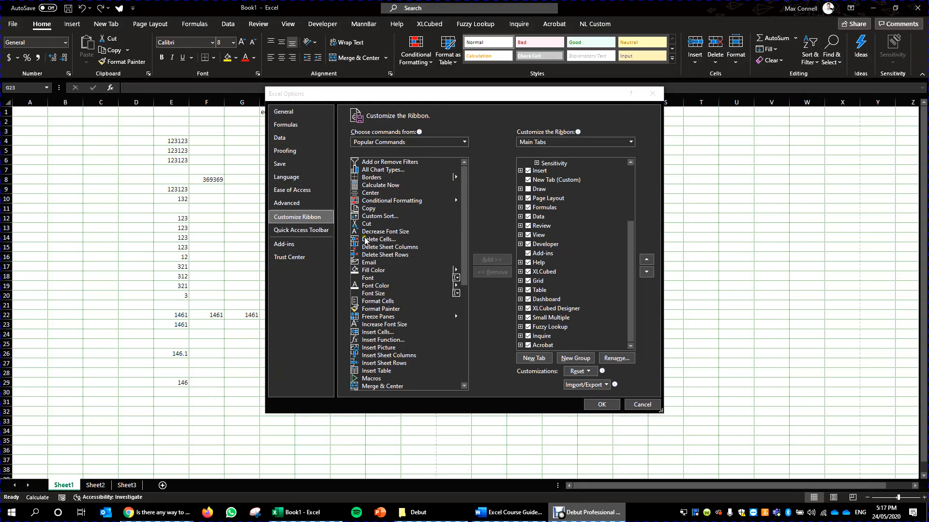
pyautogui.click(385, 209)
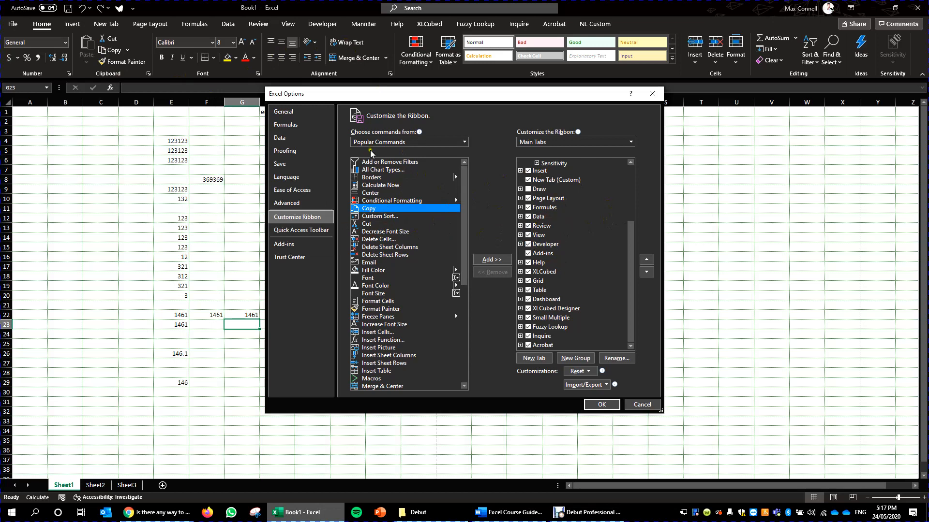
pyautogui.click(585, 143)
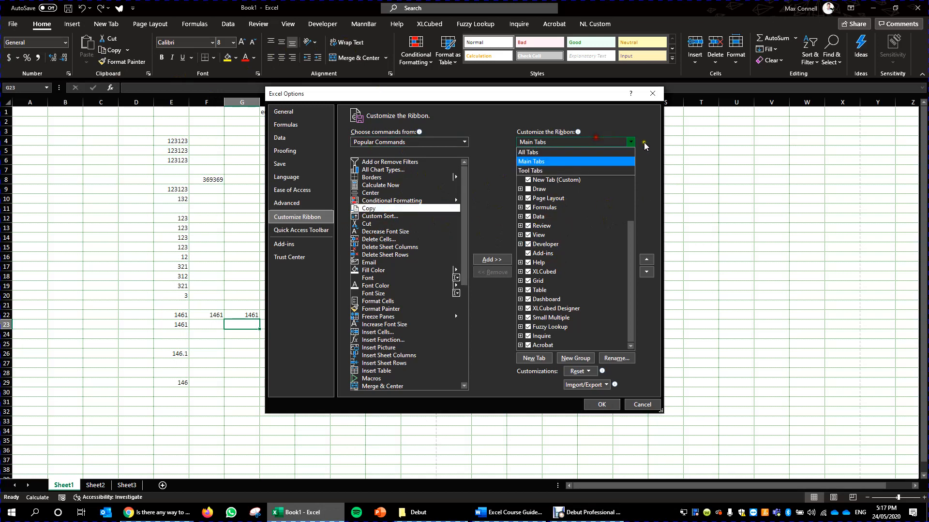
pyautogui.click(496, 124)
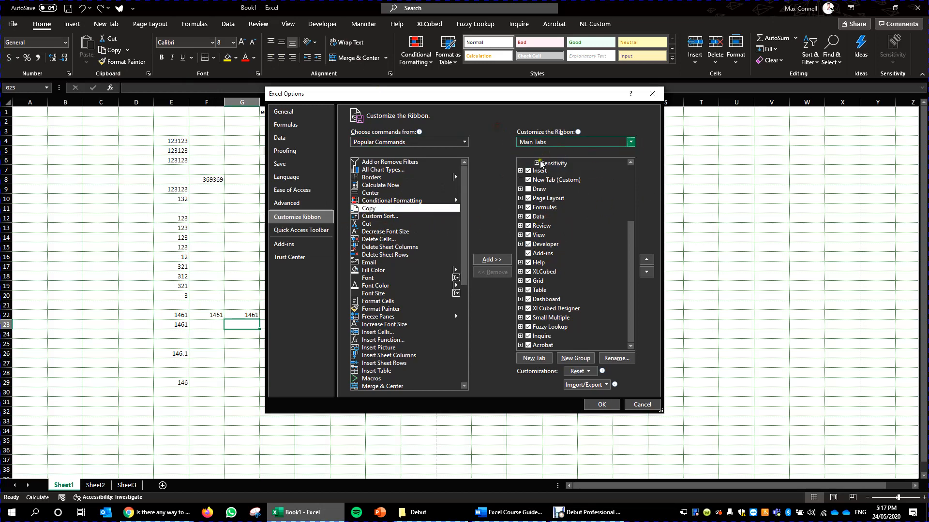
pyautogui.scroll(3, 568, 222)
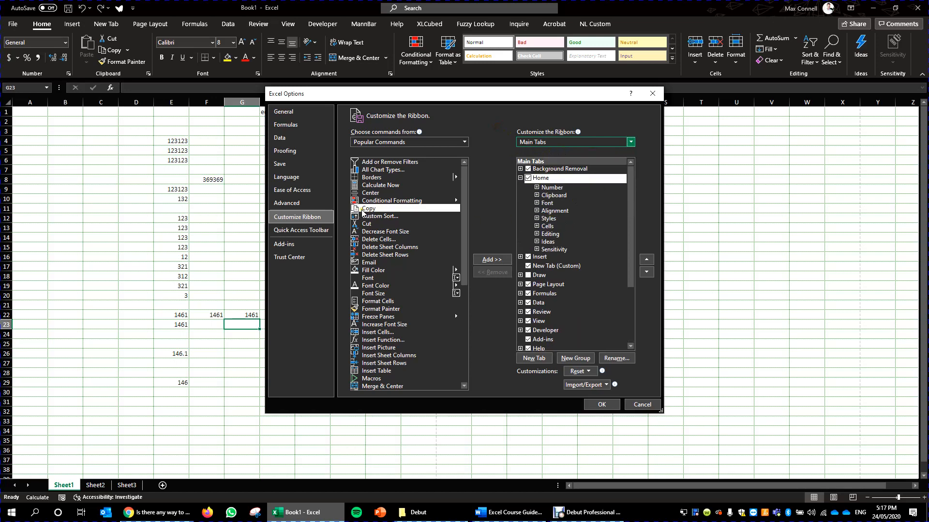
# - Try to add the Freeze Panes command from Popular Commands to the Home tab
pyautogui.scroll(-4, 368, 232)
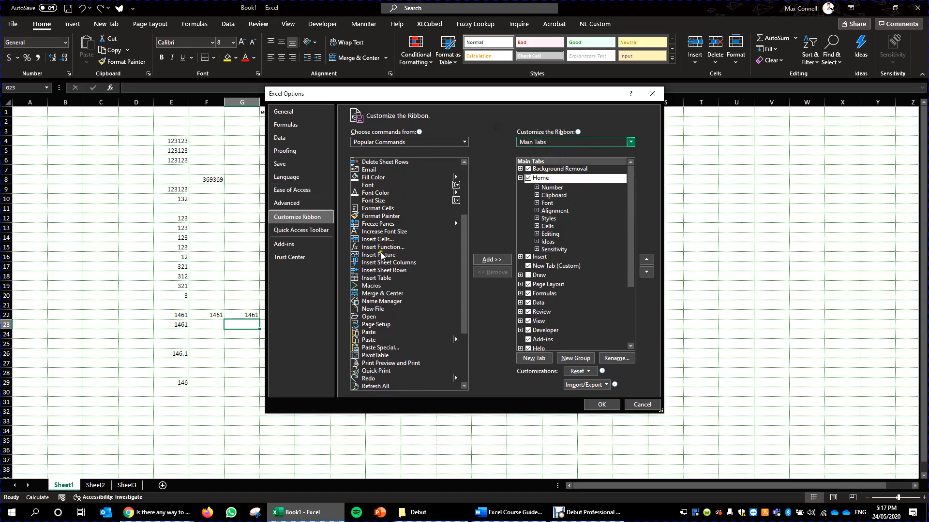
pyautogui.click(382, 255)
pyautogui.click(385, 224)
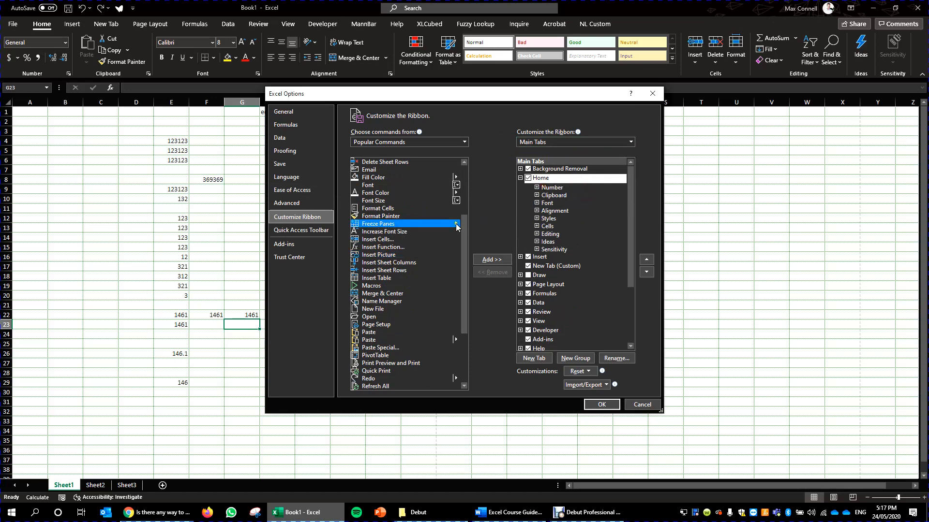
pyautogui.click(492, 260)
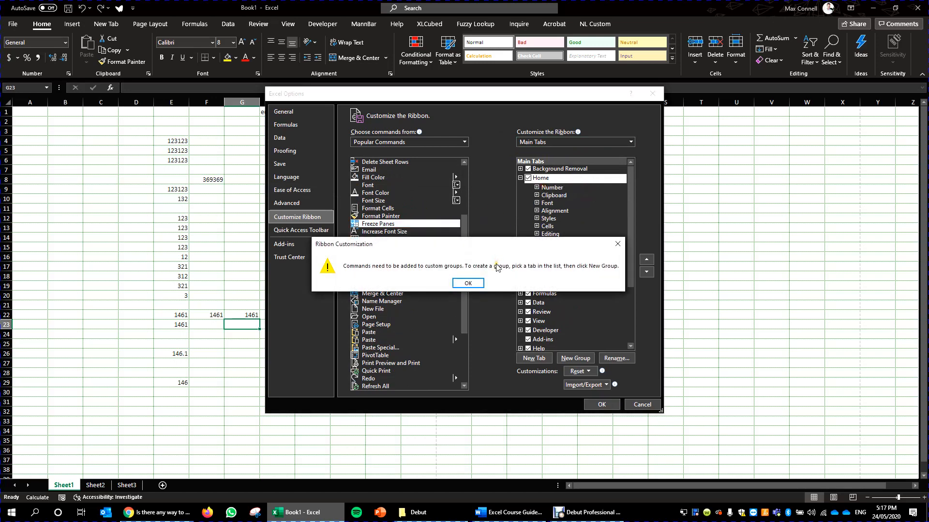
pyautogui.click(468, 284)
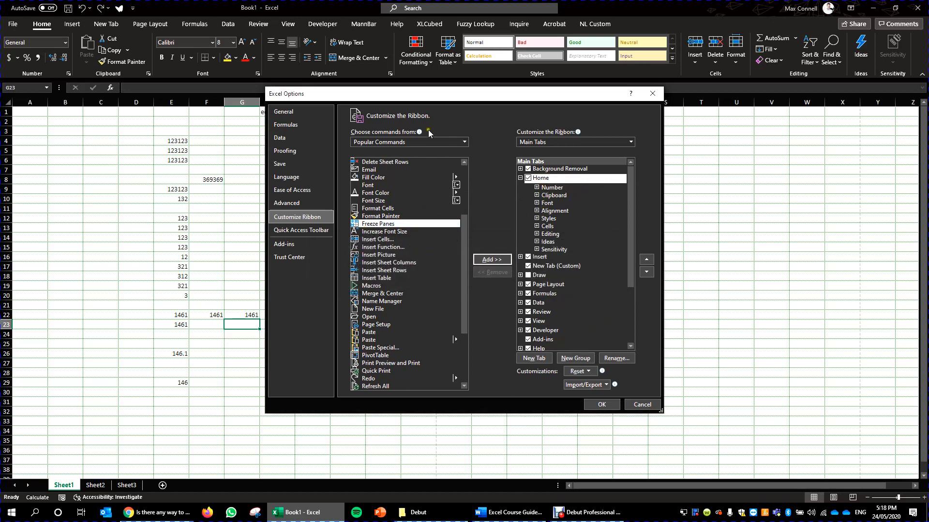
# - List Commands Not in the Ribbon and try to add Paste Values and Source Formatting to the Home tab's Clipboard group
pyautogui.click(430, 142)
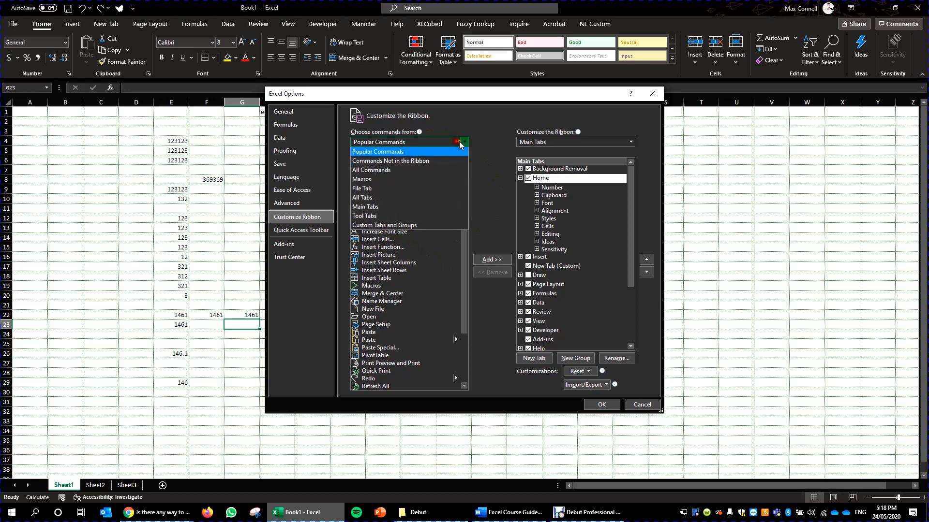
pyautogui.click(397, 165)
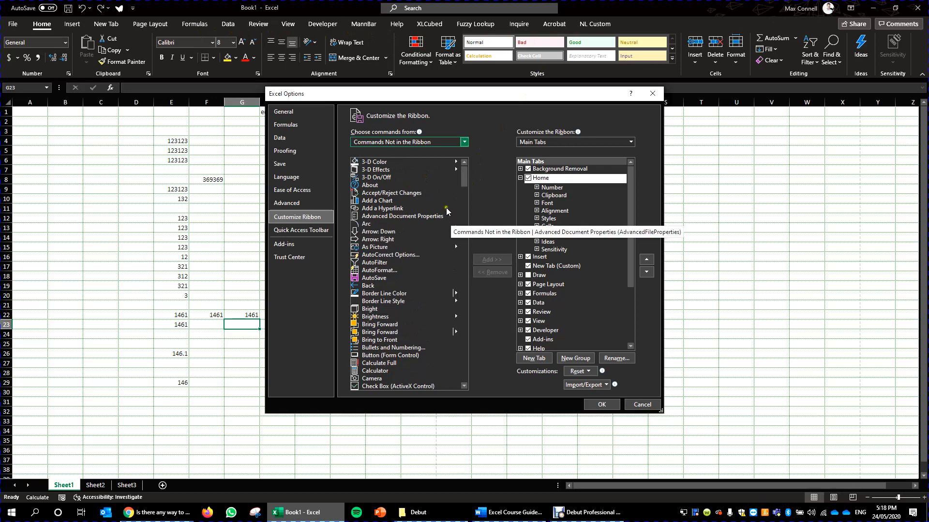
pyautogui.scroll(-14, 392, 204)
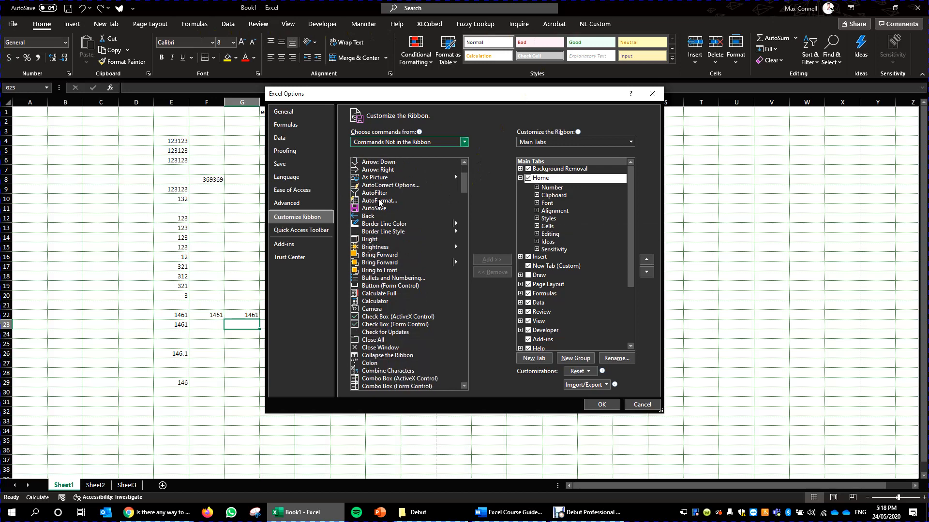
pyautogui.scroll(-6, 397, 229)
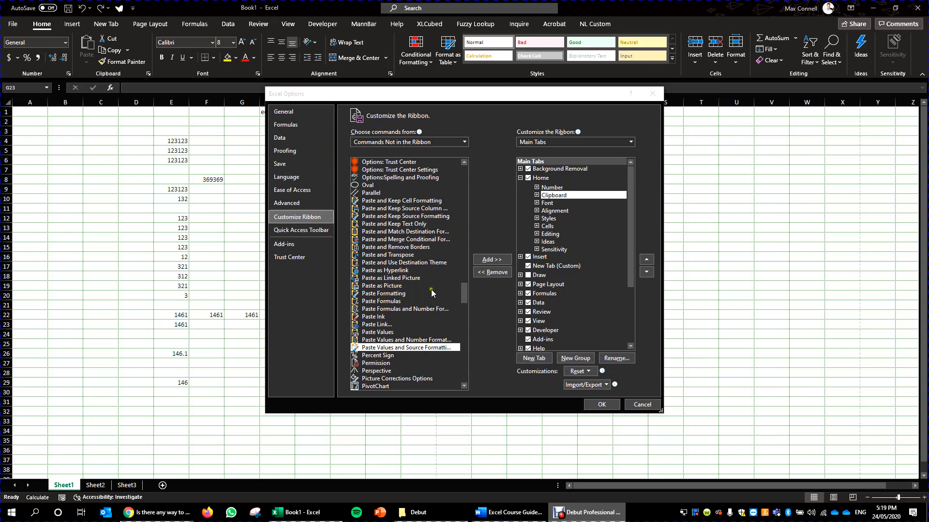
pyautogui.click(495, 261)
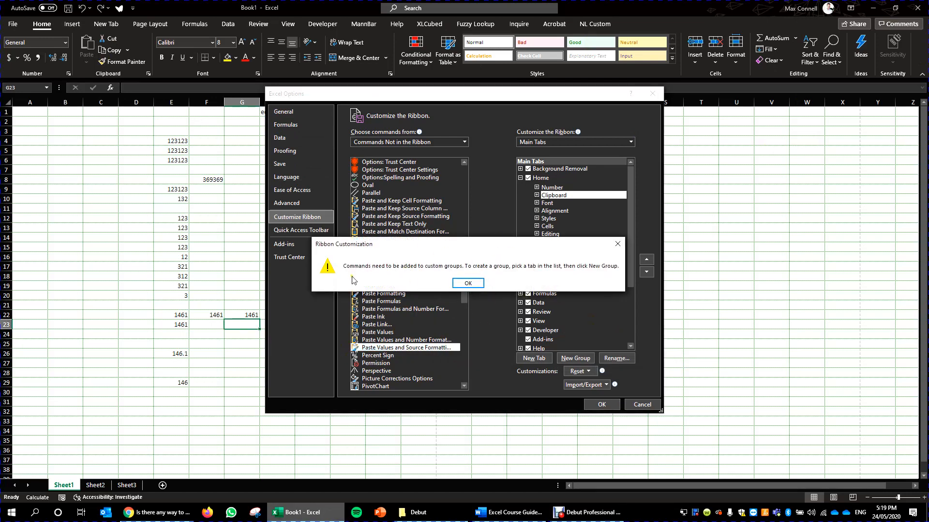
pyautogui.click(467, 284)
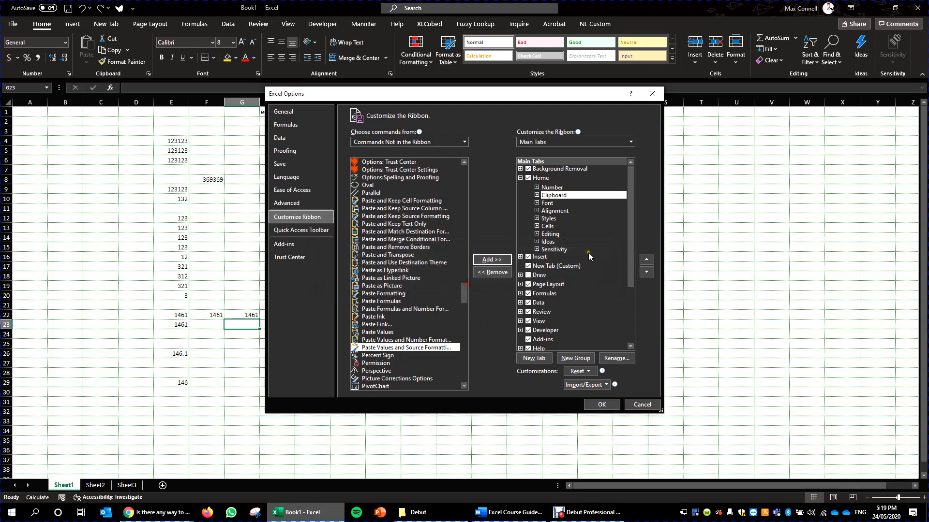
# - Expand the Number group on the Home tab and create a new custom group directly after it
pyautogui.click(536, 188)
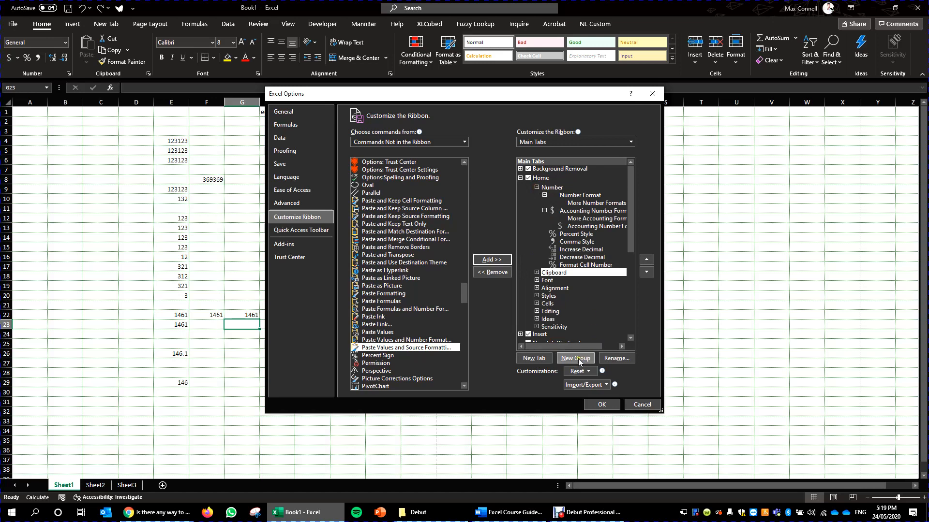
pyautogui.click(580, 195)
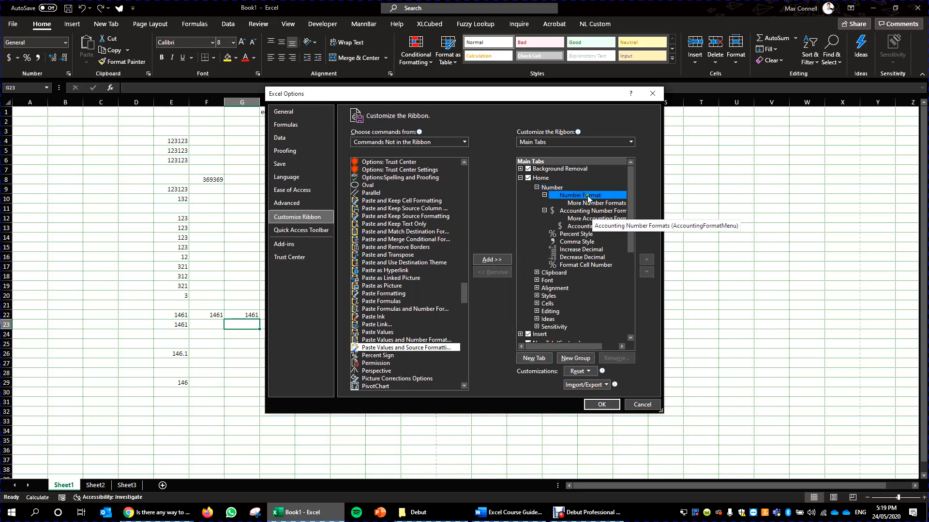
pyautogui.click(575, 358)
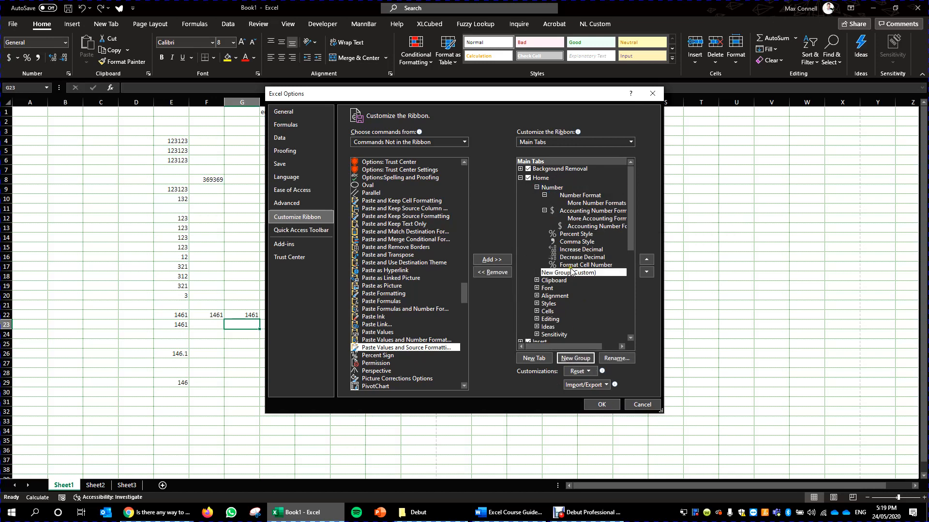
# - Move the new custom group above the Number group on the Home tab and add Paste Values and Source Formatting to it
pyautogui.moveTo(572, 266); pyautogui.dragTo(568, 195)
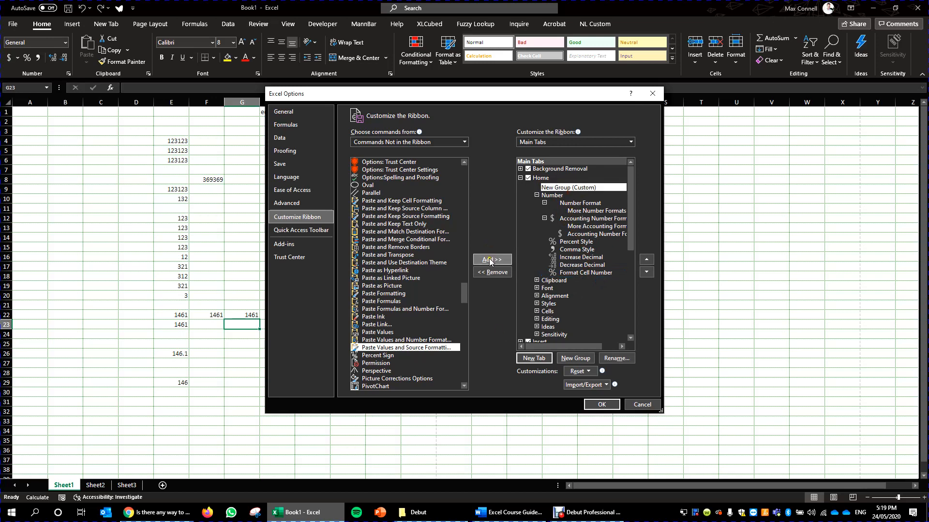
pyautogui.click(492, 259)
# - Rename the new custom group on the Home tab to Common and choose a symbol for it
pyautogui.rightClick(575, 188)
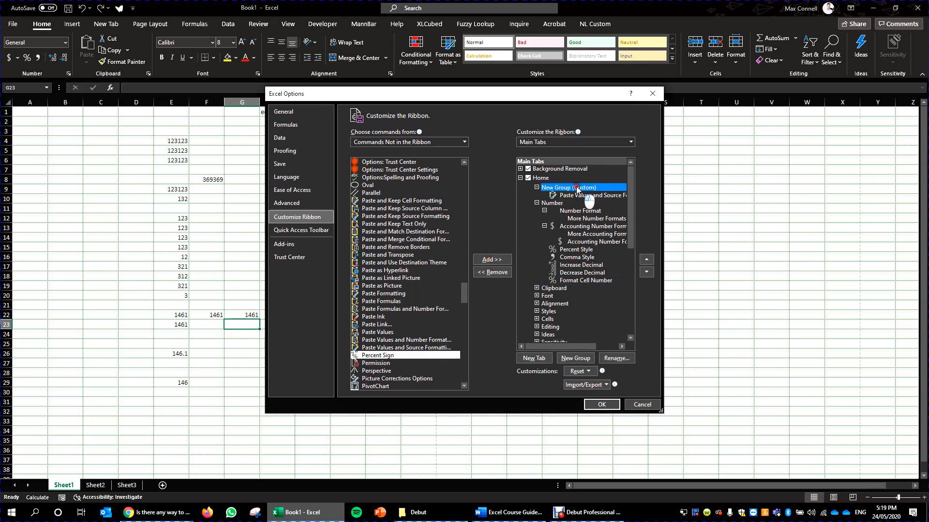
pyautogui.click(610, 223)
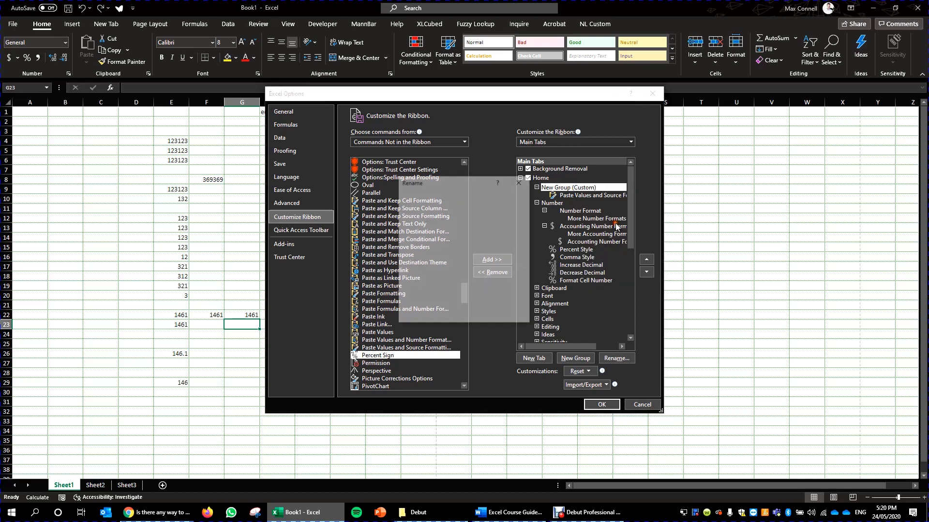
pyautogui.write('D')
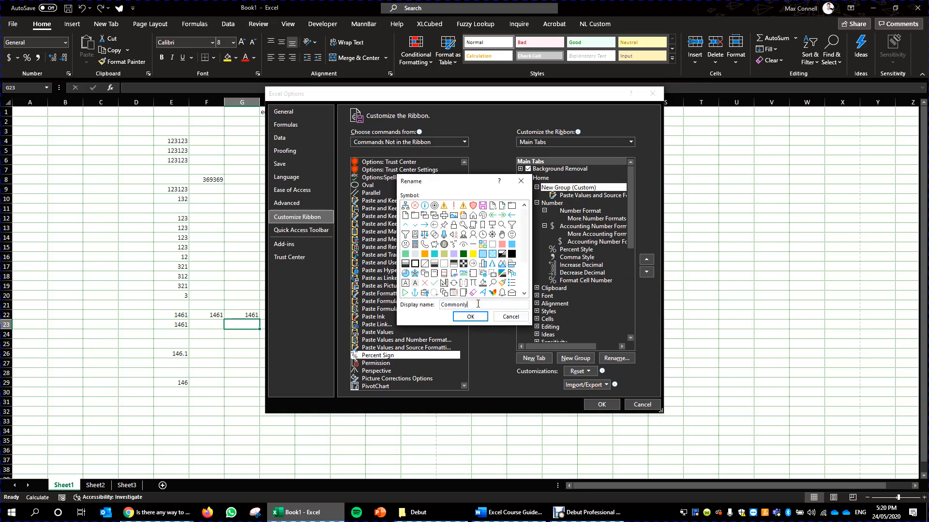
pyautogui.scroll(-2, 518, 243)
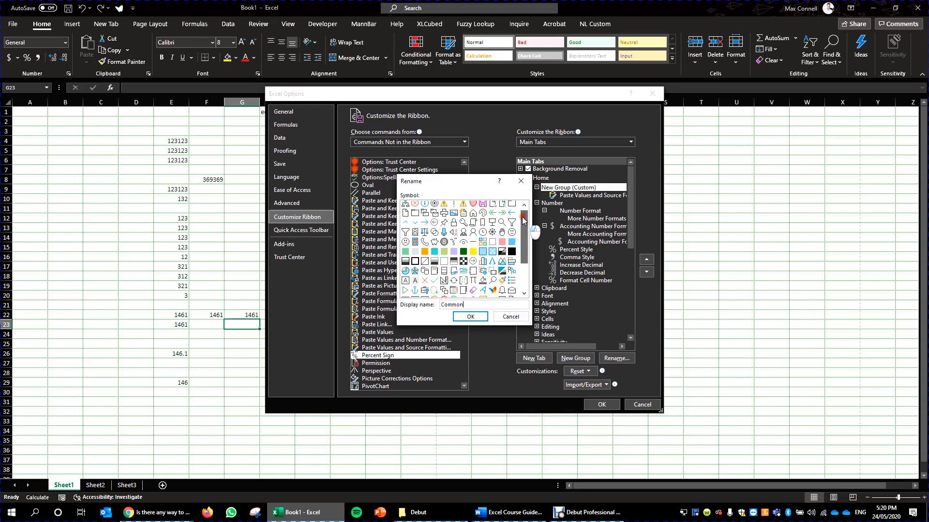
pyautogui.scroll(-2, 518, 243)
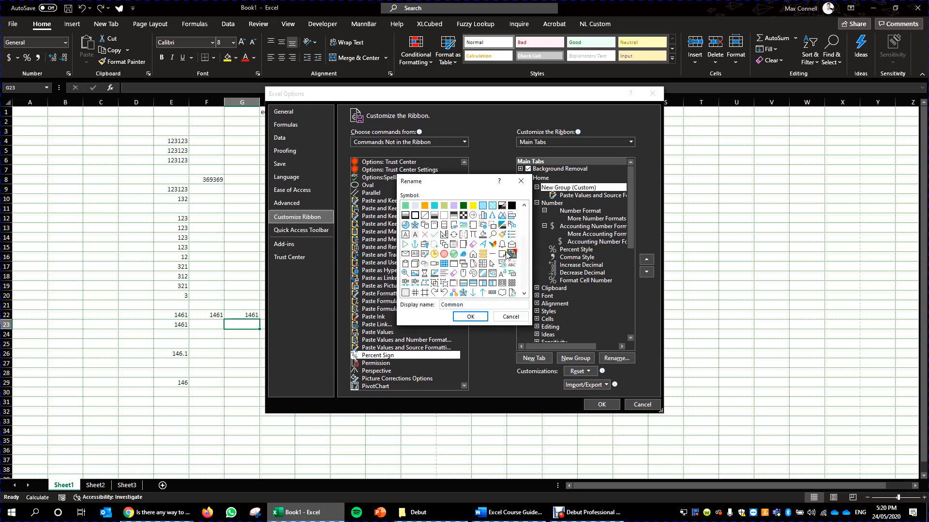
pyautogui.click(434, 254)
pyautogui.click(470, 316)
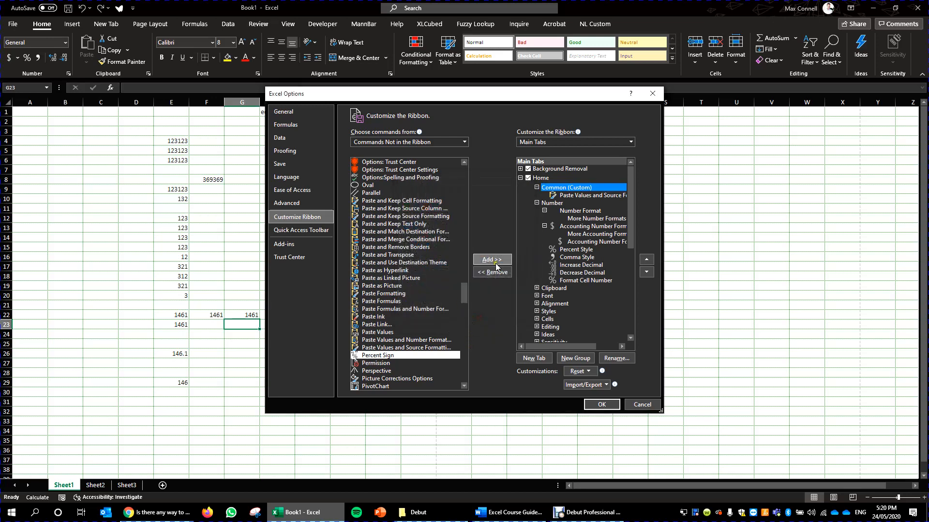
# - Add the Send Backward command from Commands Not in the Ribbon to the Common group
pyautogui.click(395, 286)
pyautogui.scroll(-4, 394, 287)
pyautogui.click(379, 278)
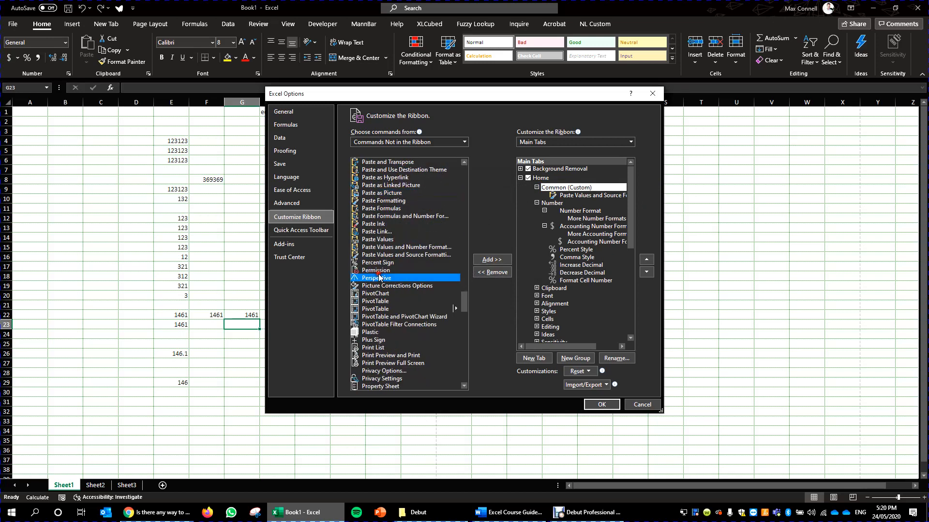
pyautogui.click(383, 269)
pyautogui.scroll(-3, 385, 310)
pyautogui.click(400, 240)
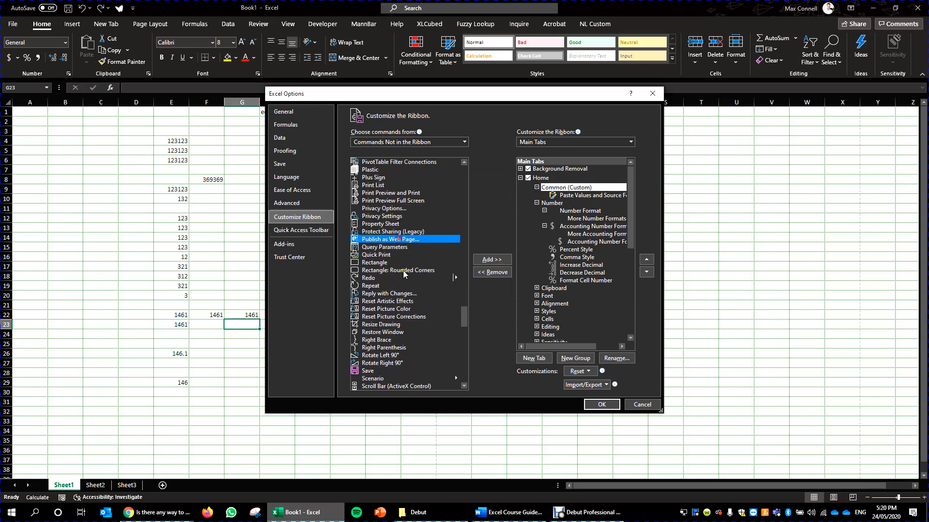
pyautogui.click(382, 358)
pyautogui.scroll(-4, 381, 361)
pyautogui.click(401, 326)
pyautogui.scroll(-1, 399, 334)
pyautogui.scroll(-3, 377, 382)
pyautogui.click(382, 302)
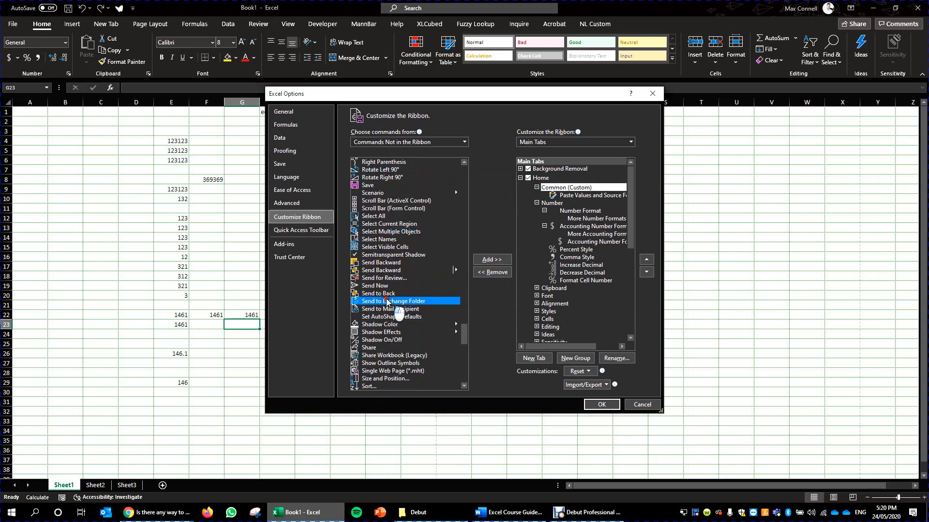
pyautogui.click(401, 270)
pyautogui.click(486, 261)
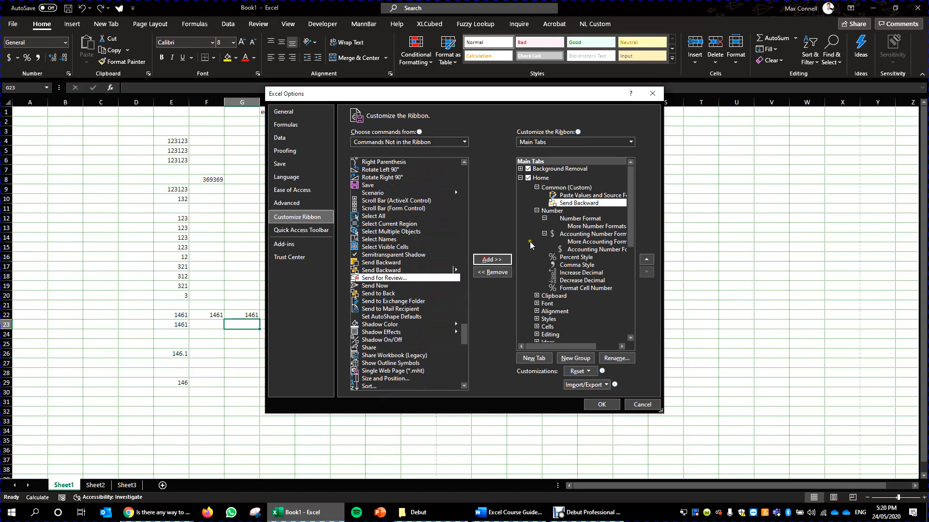
# - Add the Zoom In command to the Common group, directly after Send Backward
pyautogui.scroll(-13, 372, 354)
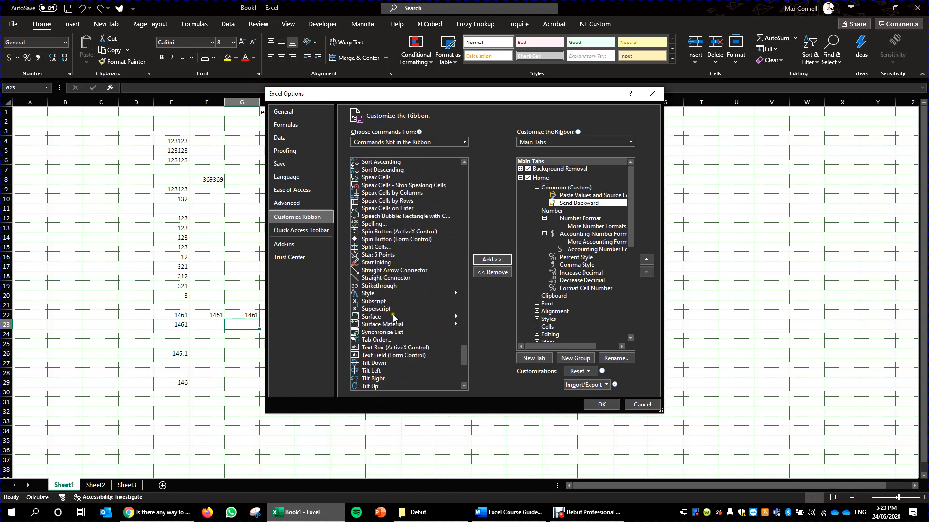
pyautogui.scroll(-5, 393, 317)
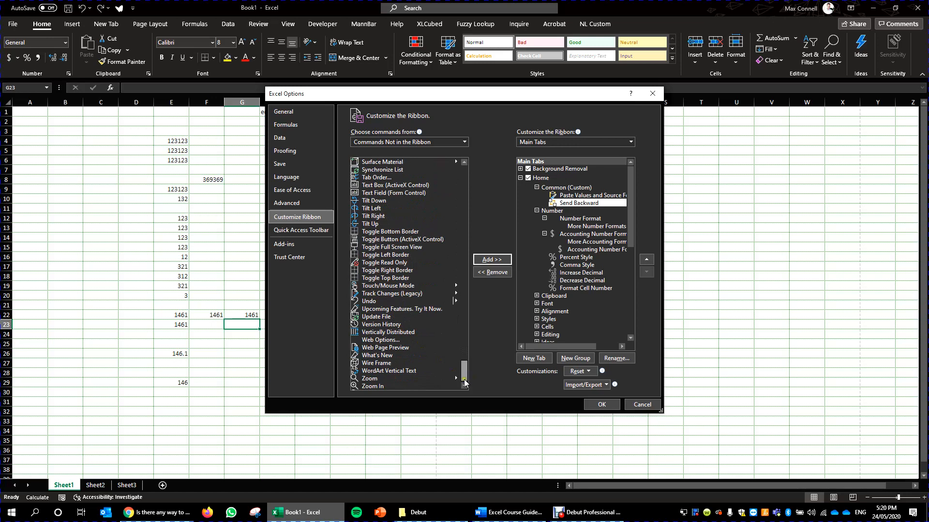
pyautogui.click(385, 384)
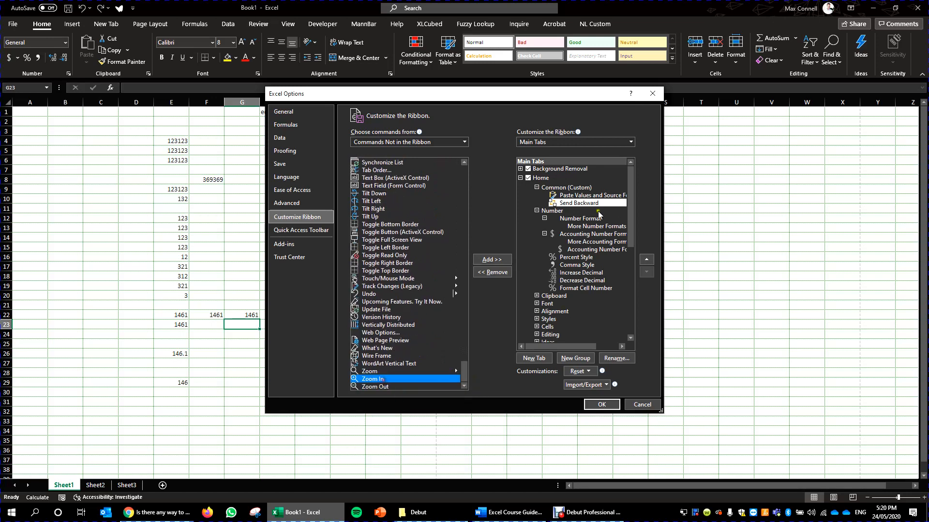
pyautogui.click(498, 264)
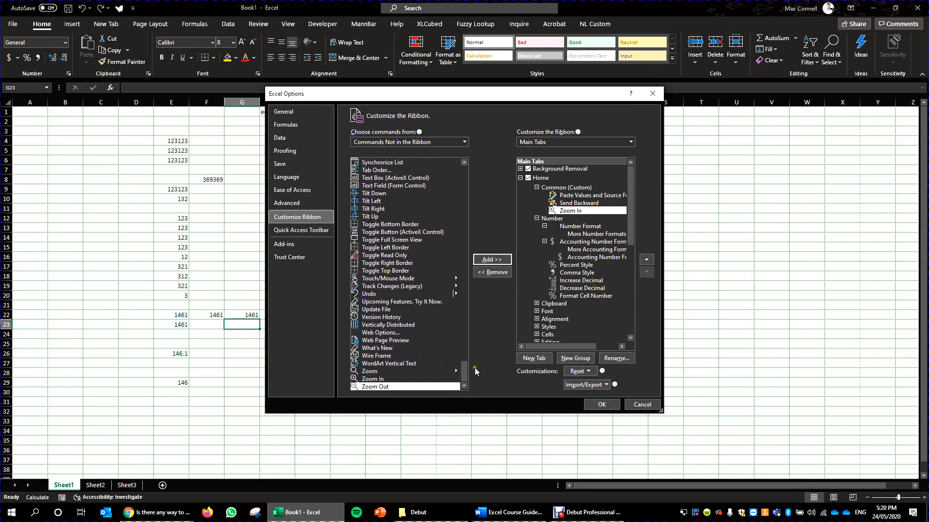
# - Browse the Macros and Tool Tabs command sets, and apply the ribbon customizations to the workbook window
pyautogui.moveTo(464, 371); pyautogui.dragTo(460, 149)
pyautogui.click(463, 143)
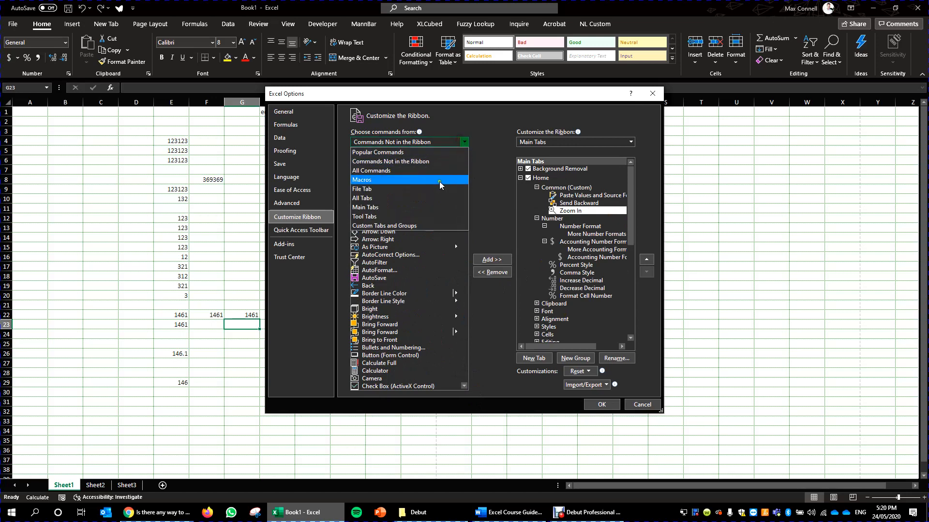
pyautogui.click(439, 180)
pyautogui.scroll(-4, 414, 181)
pyautogui.click(464, 142)
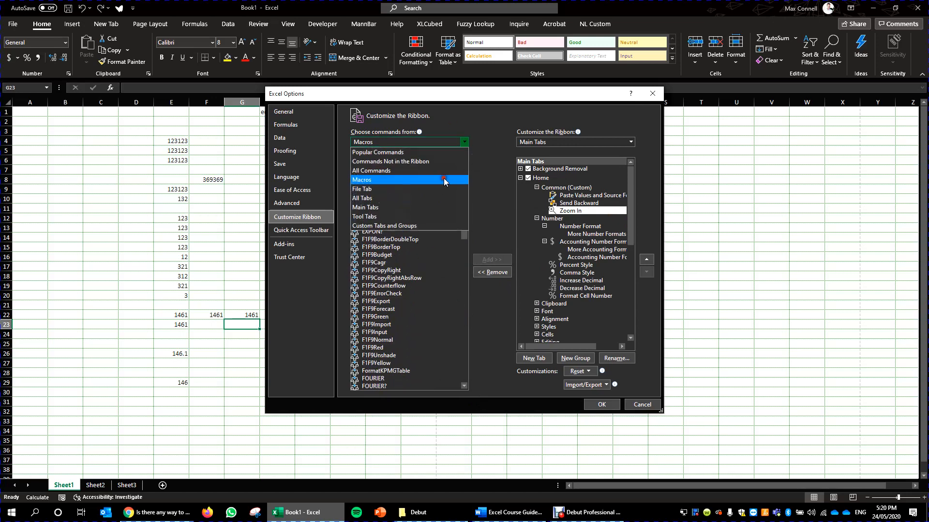
pyautogui.click(396, 216)
pyautogui.scroll(-1, 454, 222)
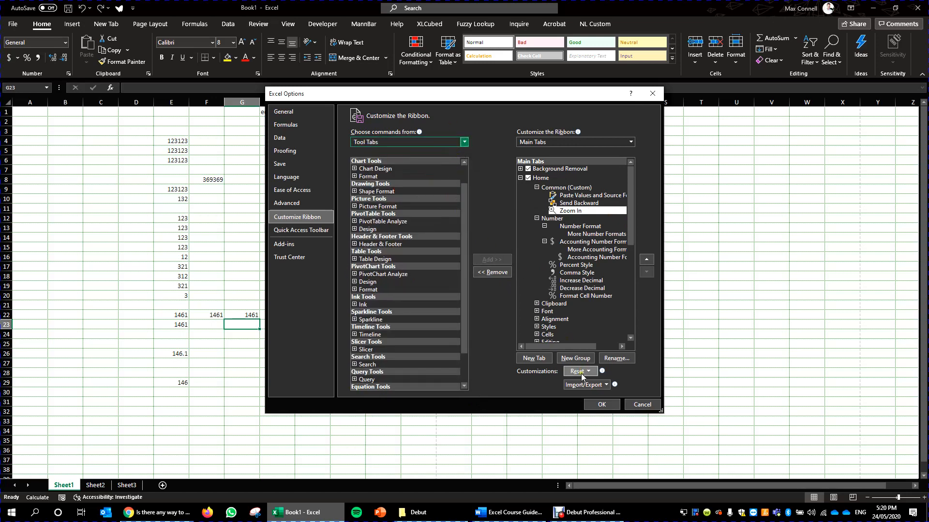
pyautogui.click(601, 405)
pyautogui.click(374, 279)
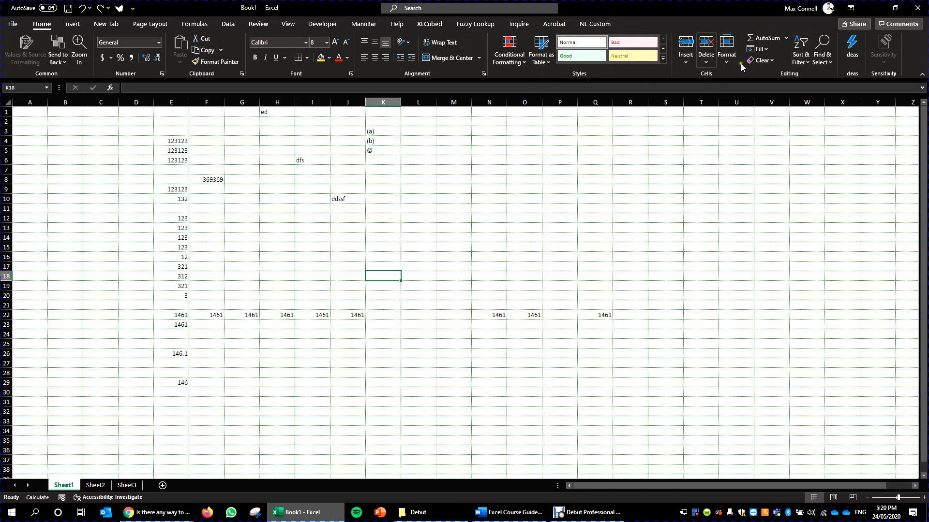
# - Examine the Delete options in the Cells group and the commands offered for row 18
pyautogui.click(706, 58)
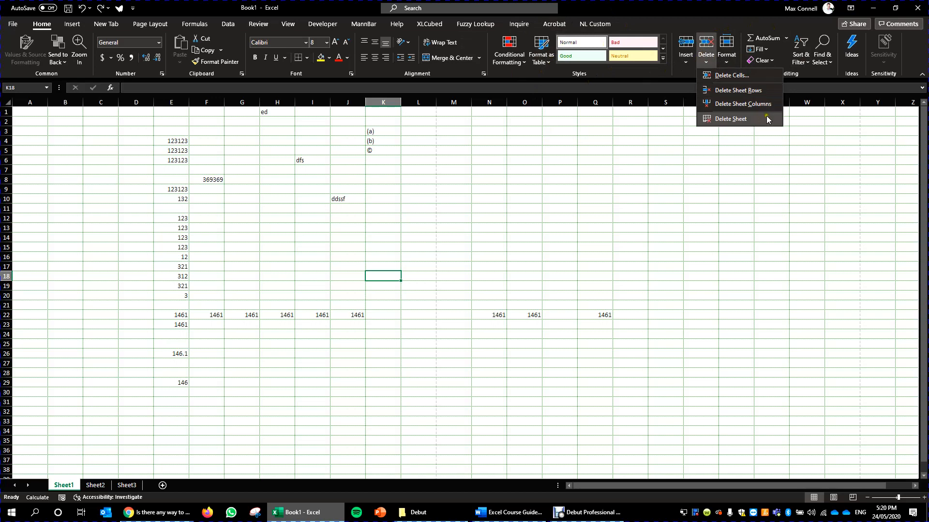
pyautogui.click(426, 179)
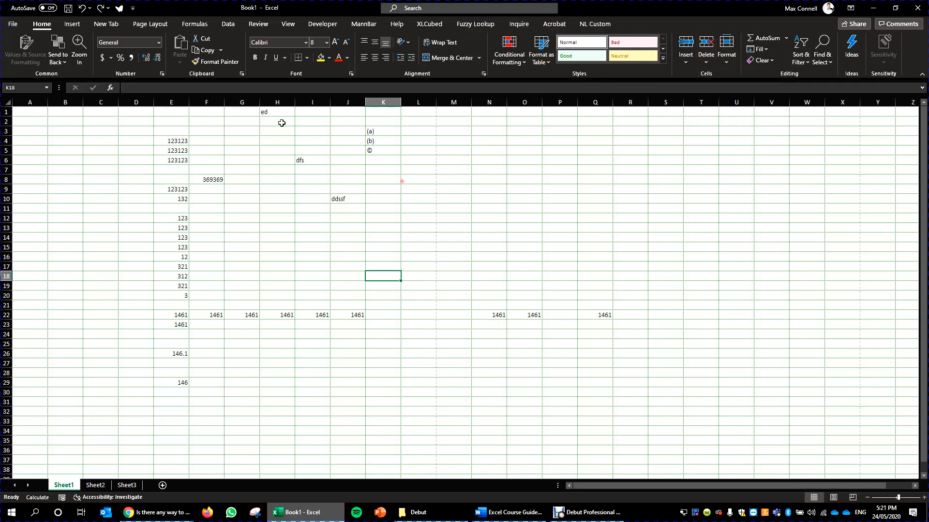
pyautogui.rightClick(5, 277)
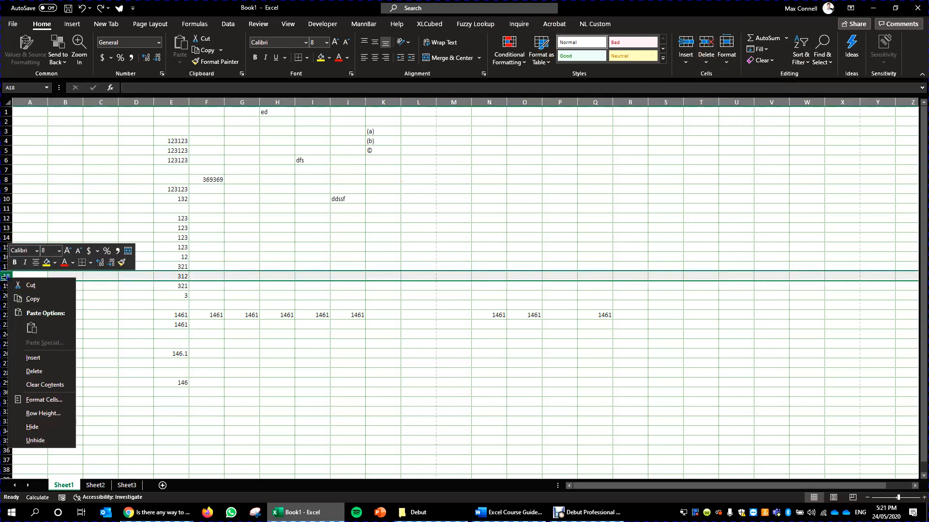
pyautogui.click(213, 207)
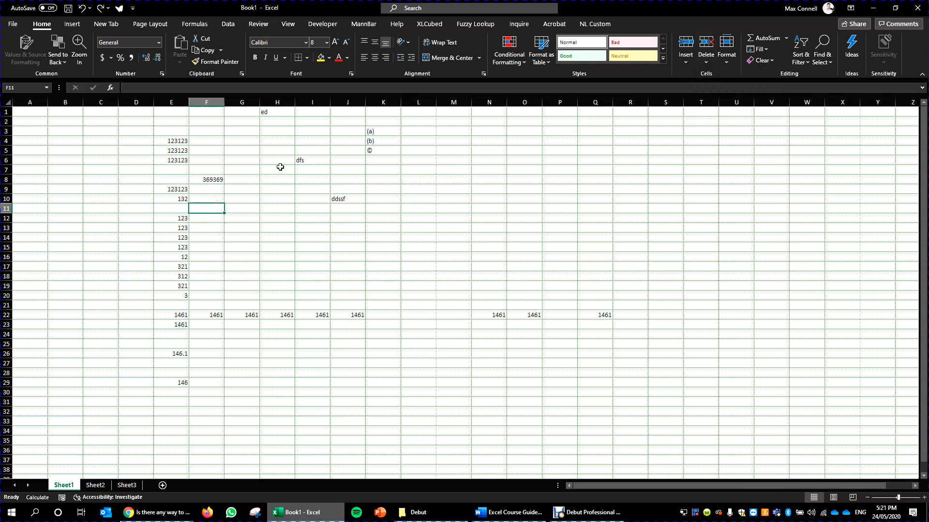
# - Insert a blank column before column J on Sheet1
pyautogui.click(339, 103)
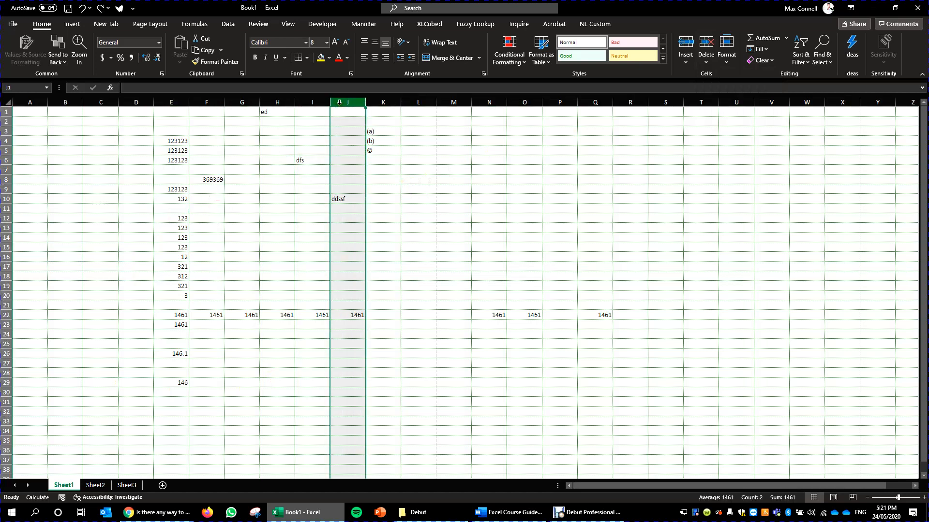
pyautogui.hotkey('ctrl', 'shift', '+')
pyautogui.click(377, 143)
pyautogui.click(262, 121)
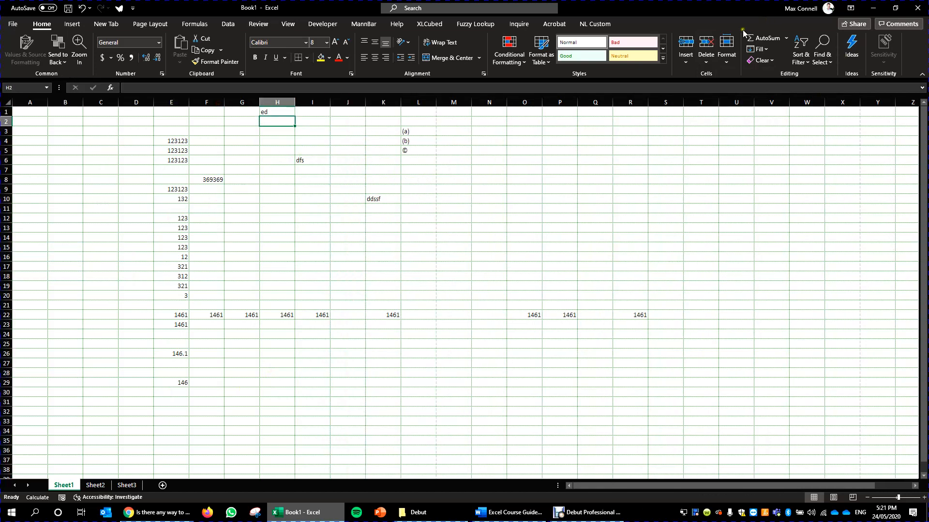
# - Reopen the ribbon customization options and remove the Styles group from the Home tab
pyautogui.click(13, 24)
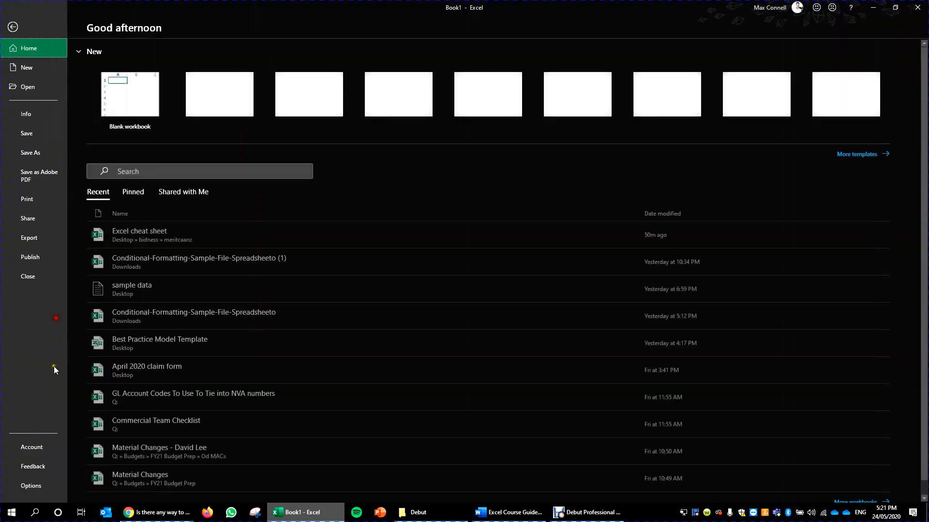
pyautogui.click(47, 487)
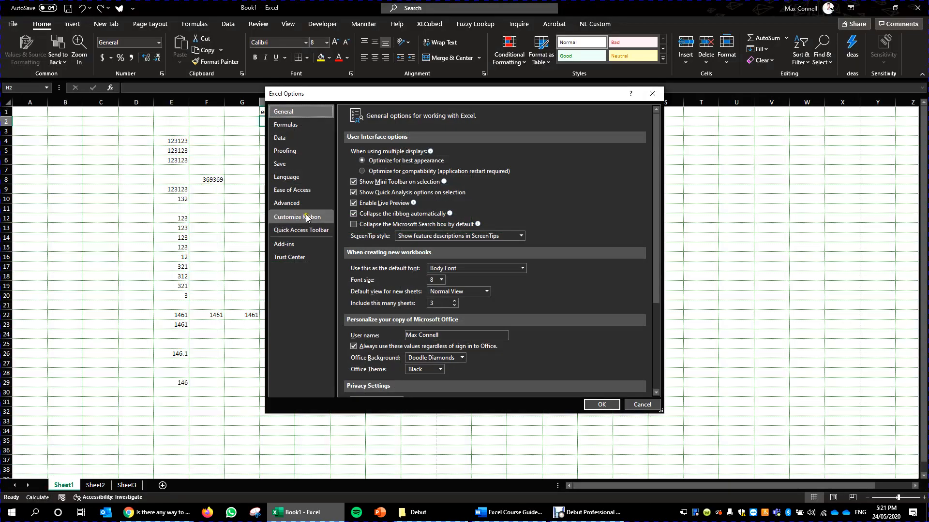
pyautogui.click(297, 217)
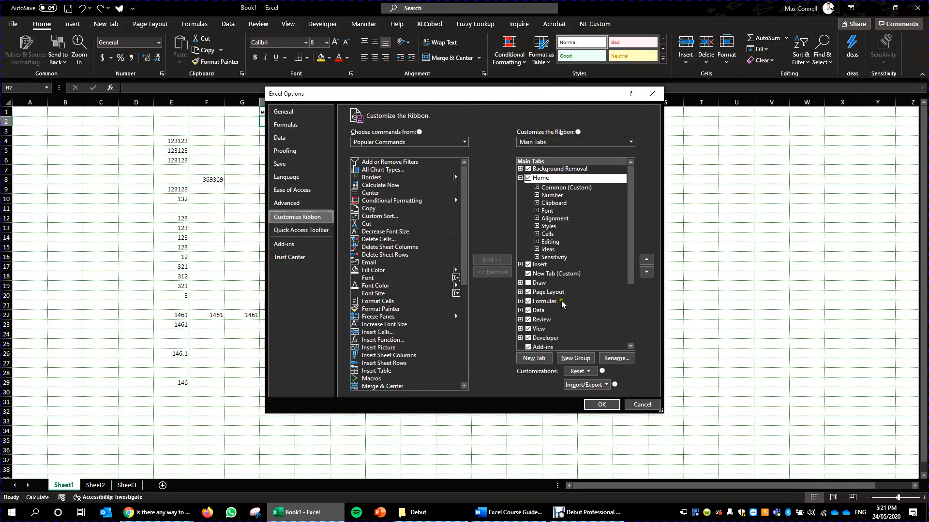
pyautogui.click(547, 227)
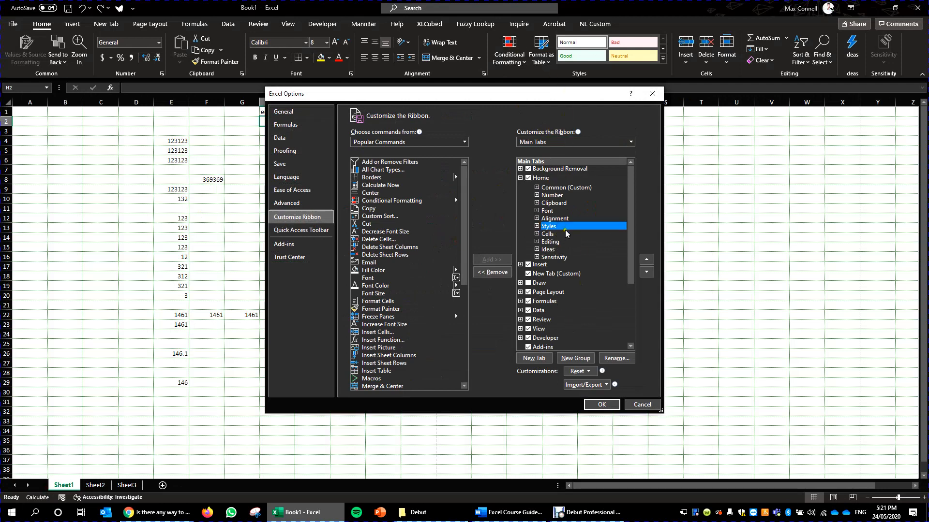
pyautogui.click(492, 272)
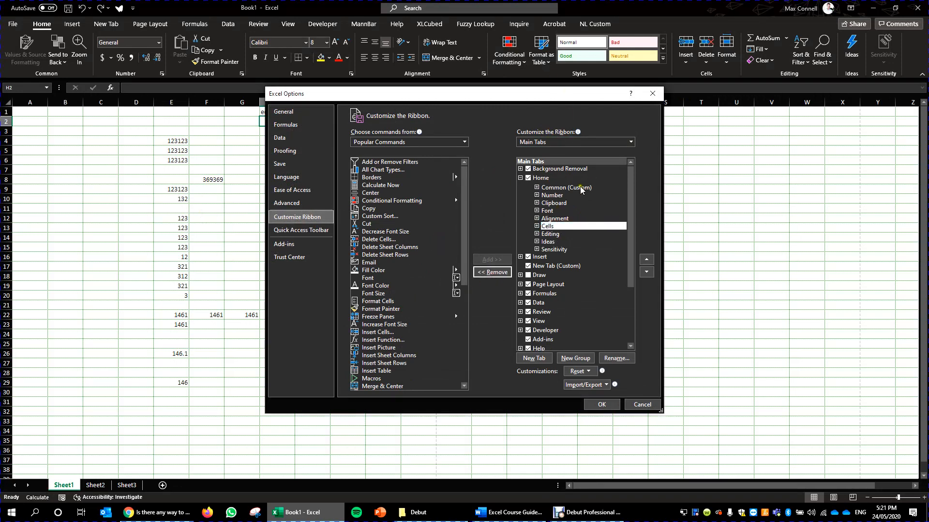
# - Remove the Common custom group from the Home tab and apply the ribbon changes
pyautogui.click(581, 193)
pyautogui.click(502, 273)
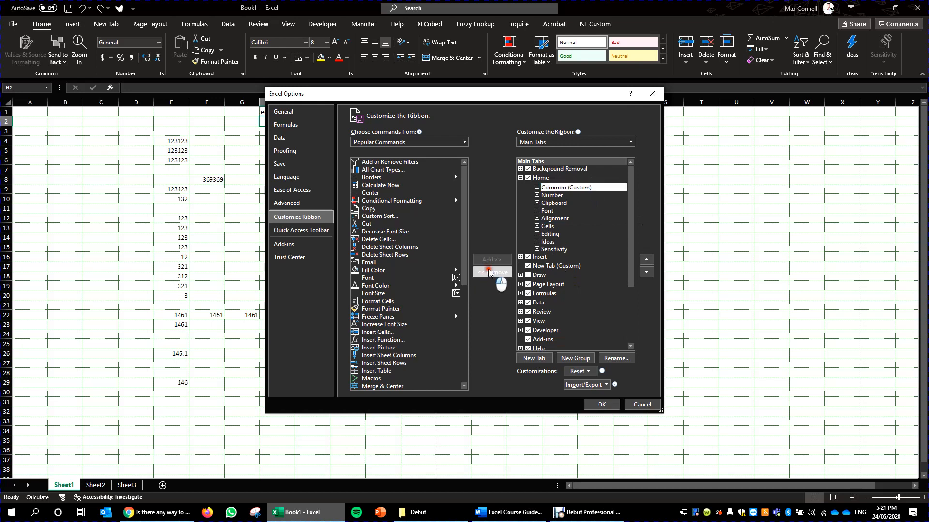
pyautogui.click(528, 268)
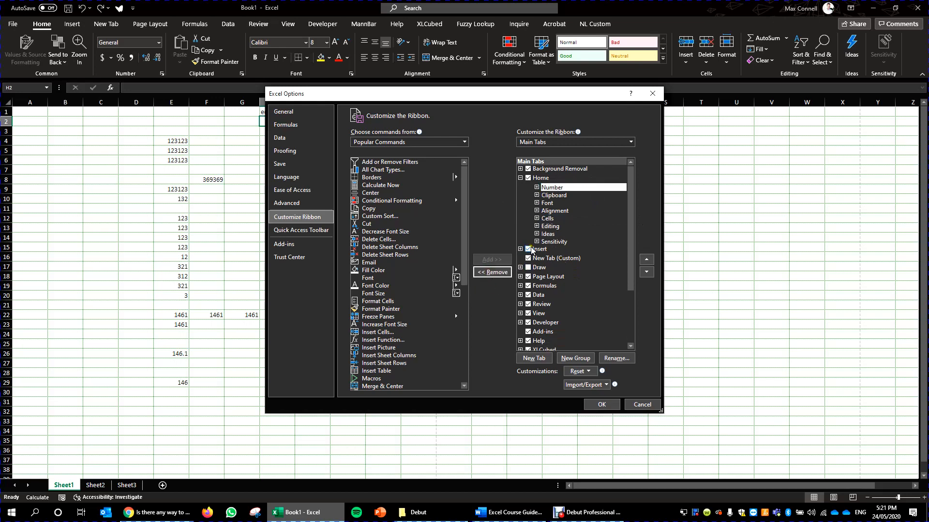
pyautogui.click(602, 405)
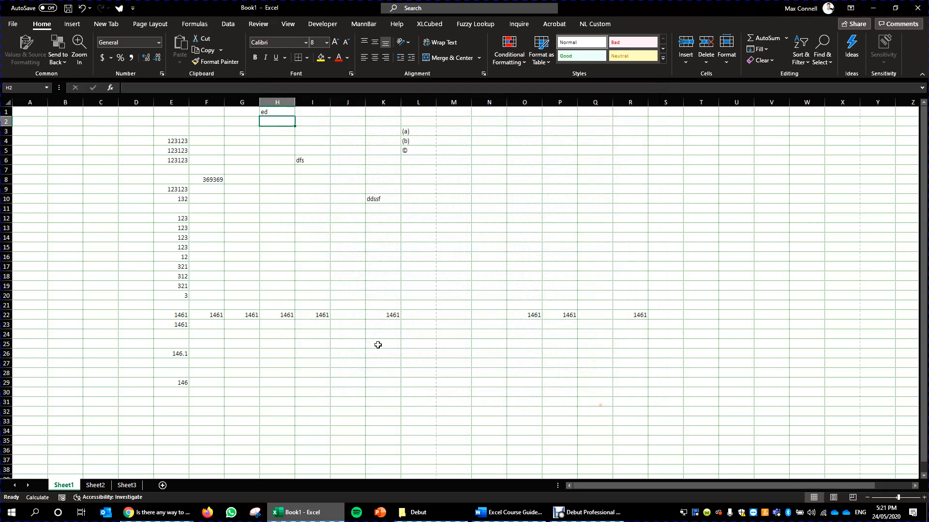
pyautogui.click(498, 251)
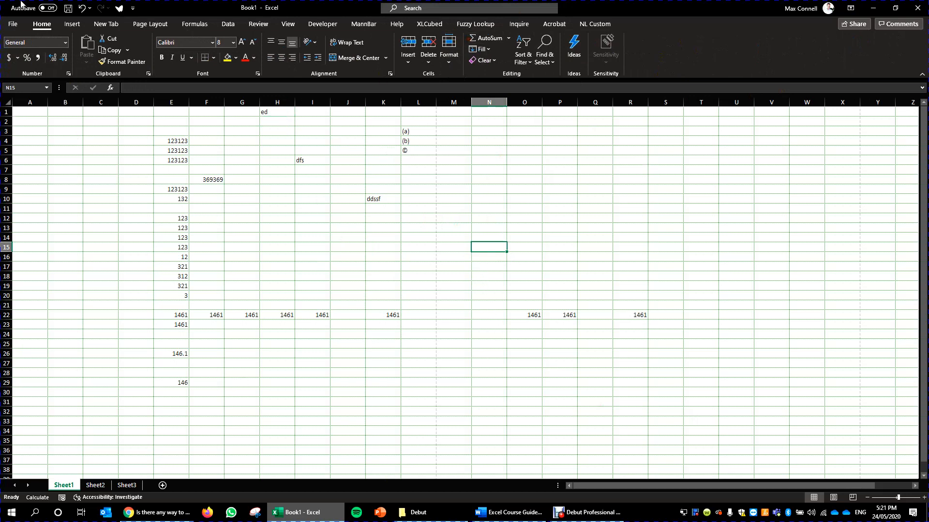
# - Try removing KPMGNumberFormatRedo from the Quick Access Toolbar in the Excel options and discard the change
pyautogui.click(14, 25)
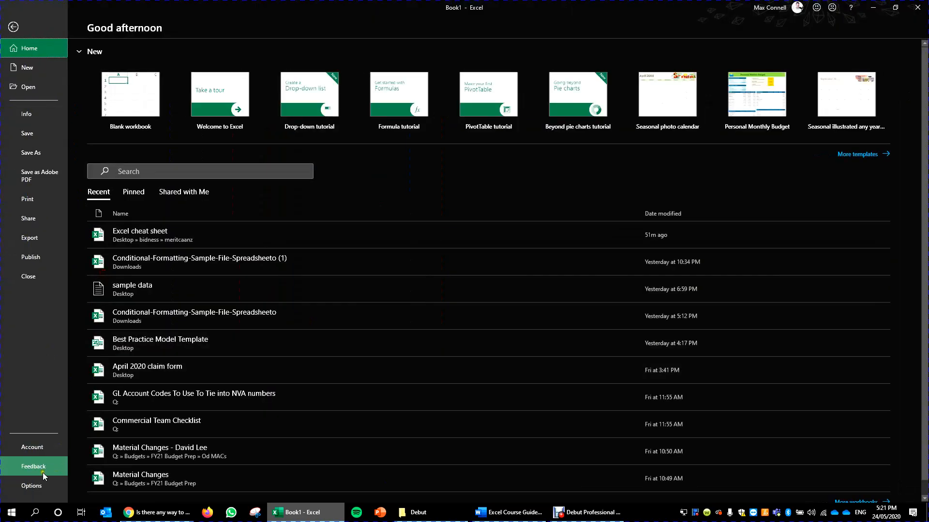
pyautogui.click(57, 485)
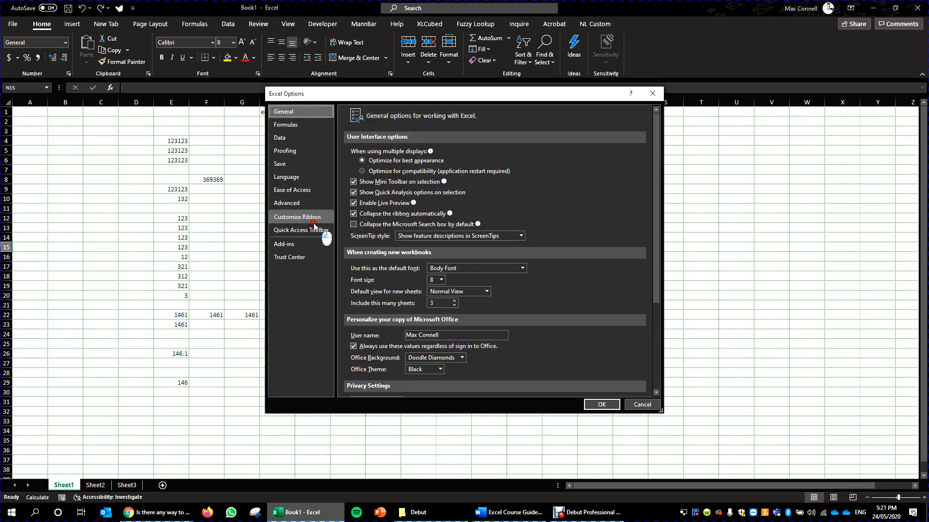
pyautogui.click(315, 228)
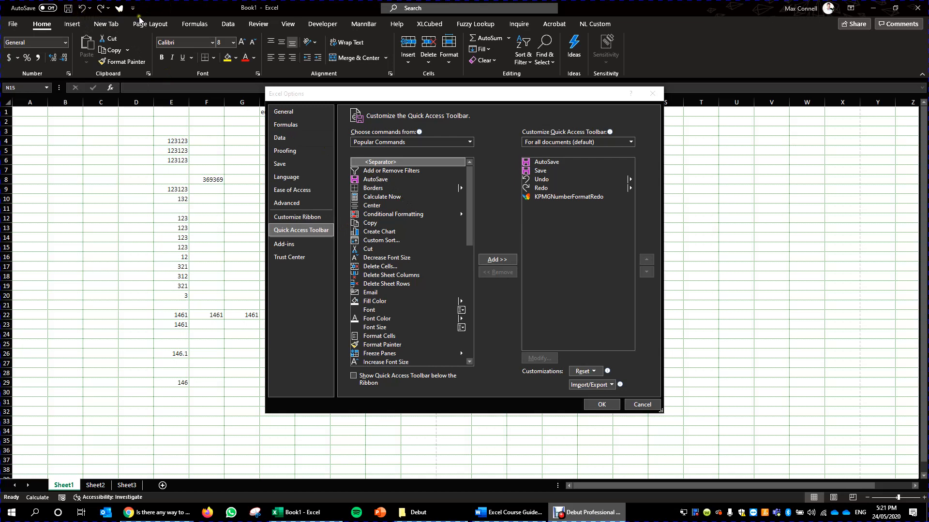
pyautogui.click(565, 197)
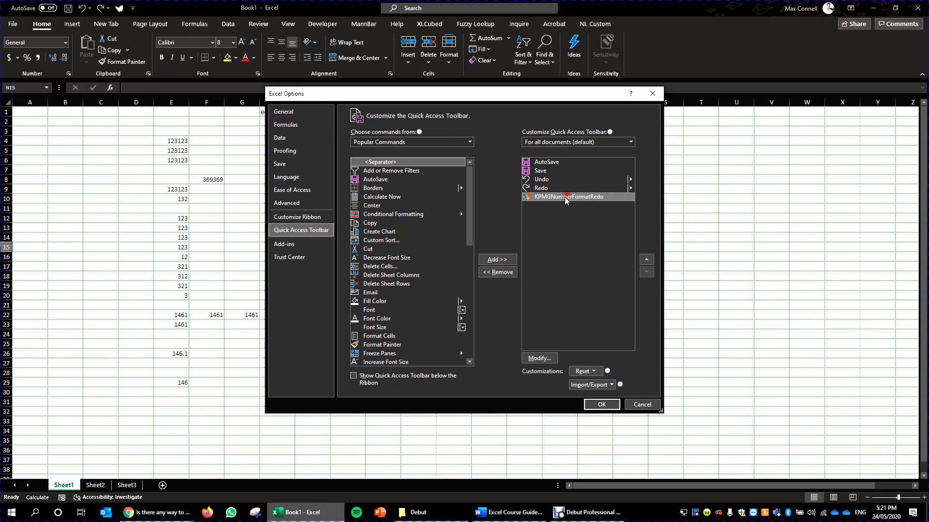
pyautogui.click(499, 272)
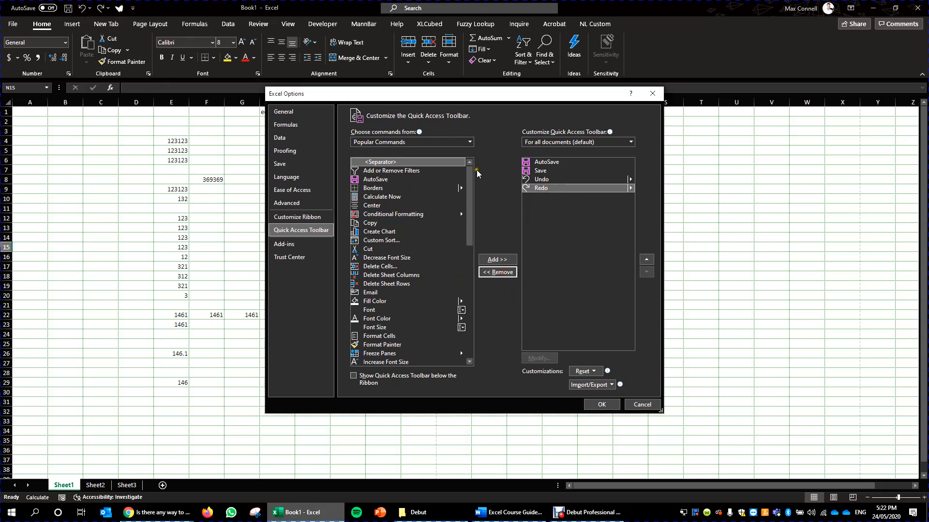
pyautogui.click(642, 405)
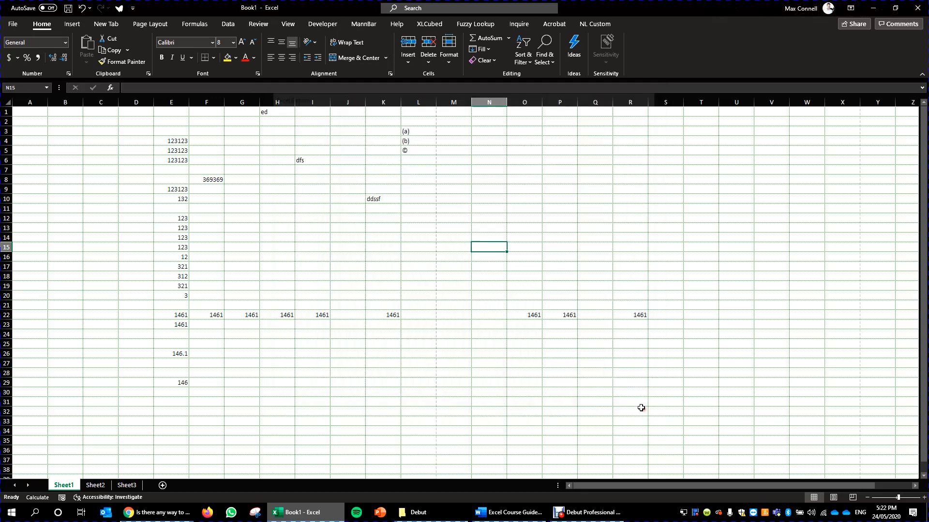
# - Apply the KPMG number format to cell F8 using its Quick Access Toolbar command
pyautogui.click(237, 180)
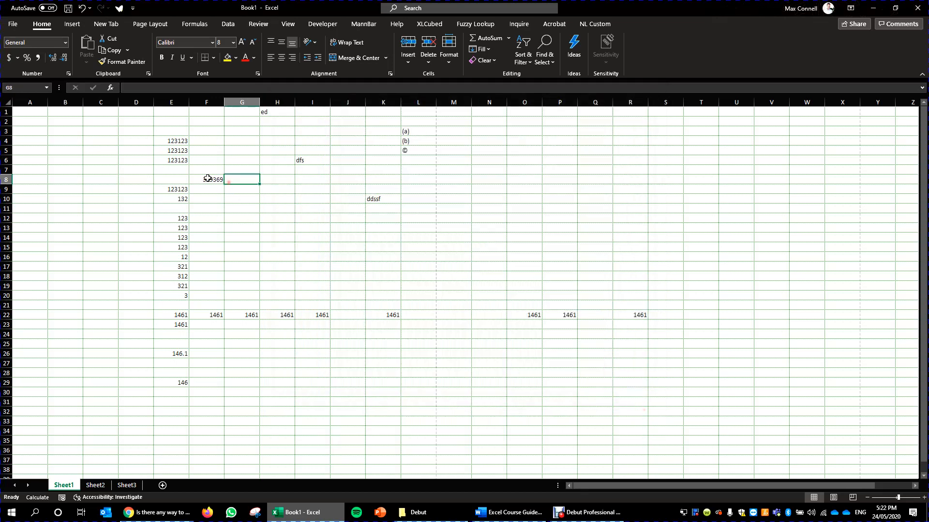
pyautogui.click(208, 179)
pyautogui.click(119, 7)
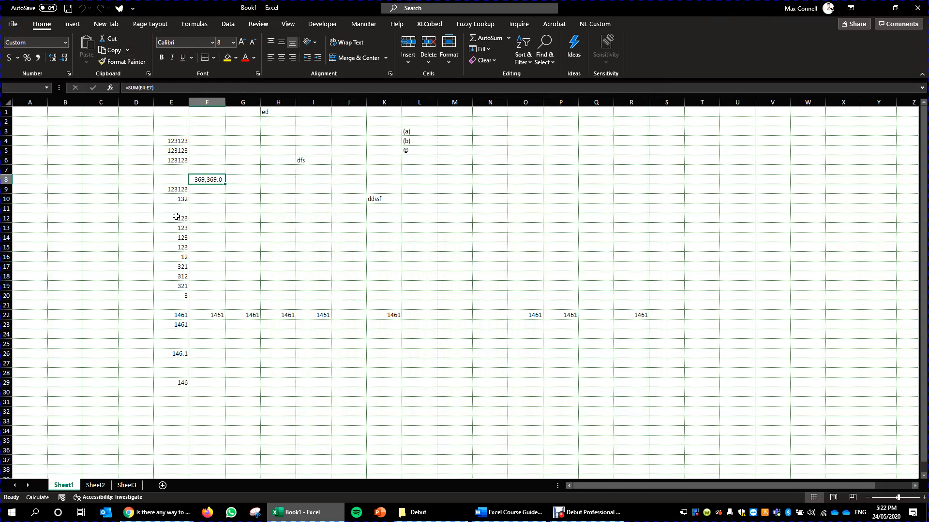
# - Apply the KPMG number format to the whole of column E and check cells F8 and E4
pyautogui.click(171, 102)
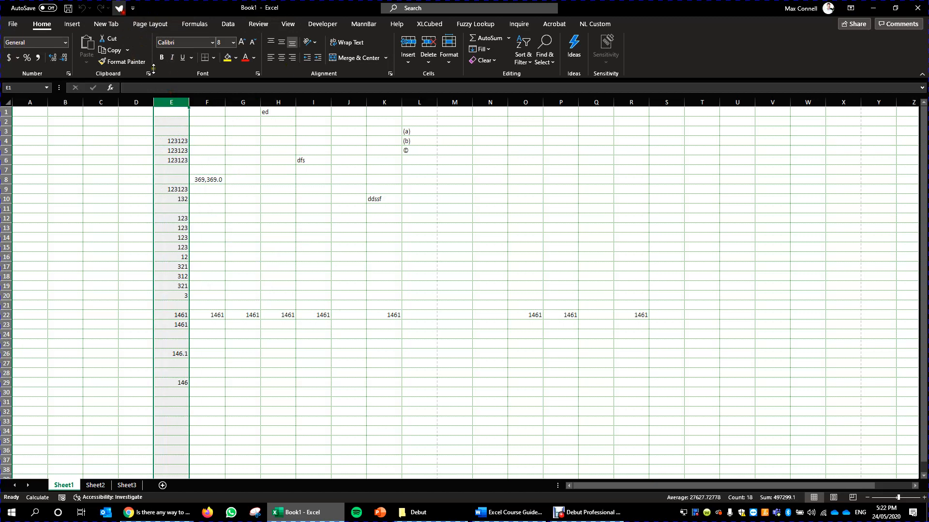
pyautogui.click(119, 8)
pyautogui.click(221, 200)
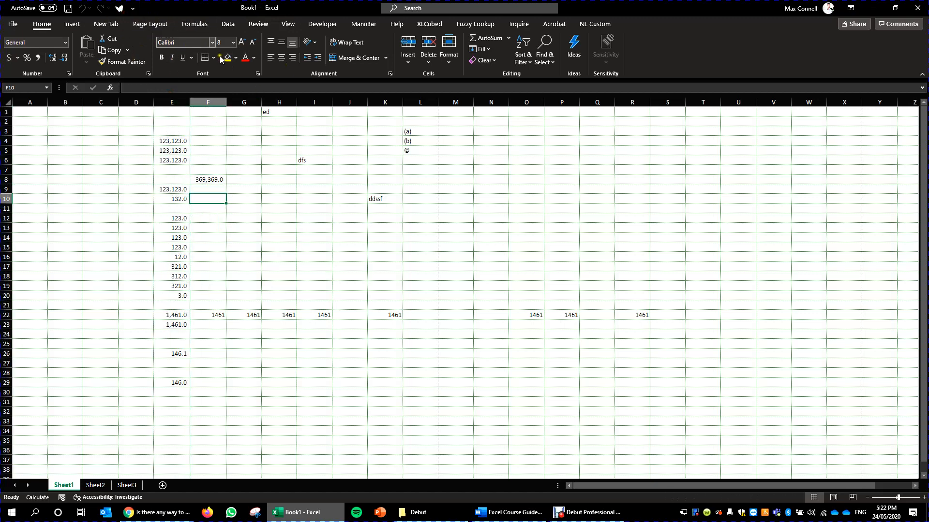
pyautogui.press('Up')
pyautogui.press('Up')
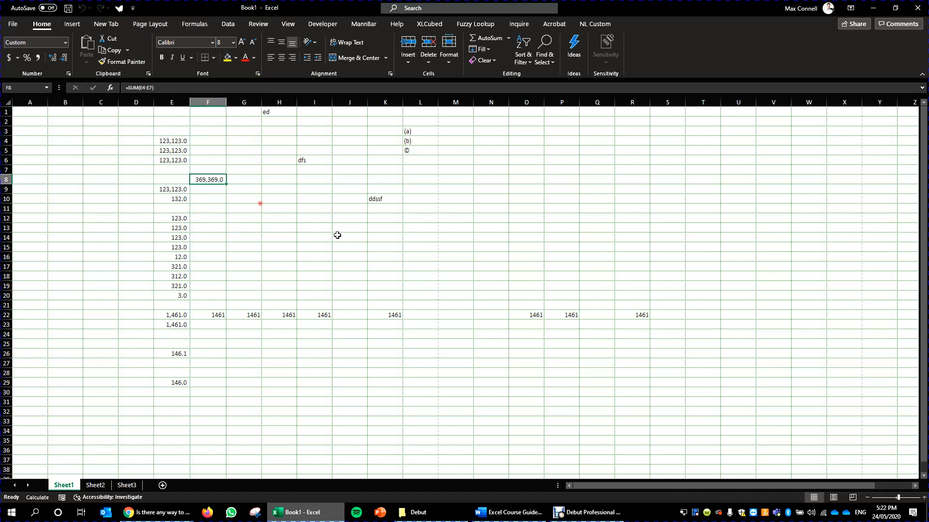
pyautogui.click(177, 140)
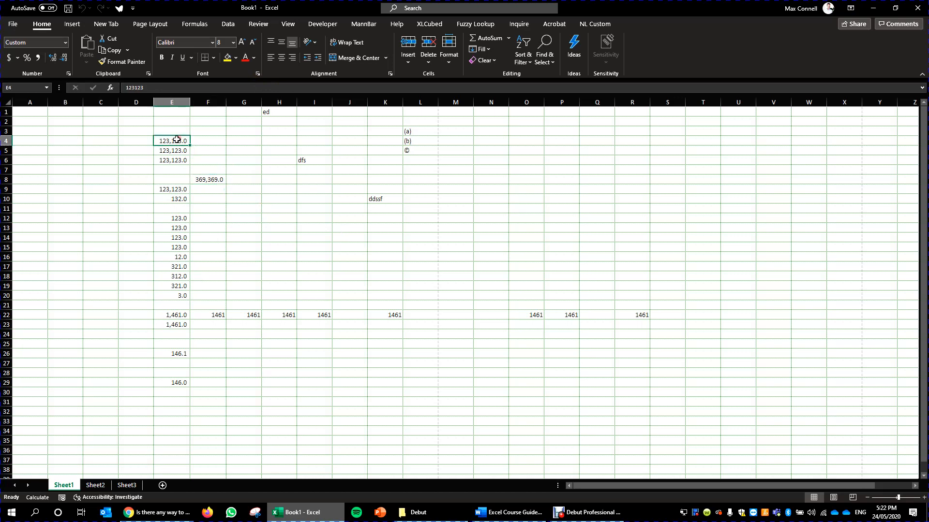
# - Apply the KPMG number format to all cells of Sheet1 and clear the whole-sheet selection
pyautogui.click(6, 102)
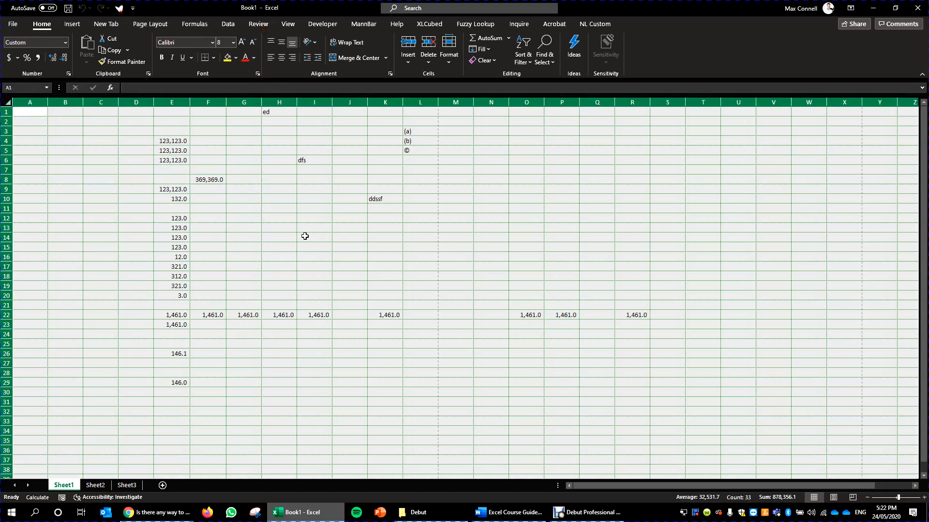
pyautogui.click(358, 288)
pyautogui.moveTo(368, 281); pyautogui.dragTo(146, 130)
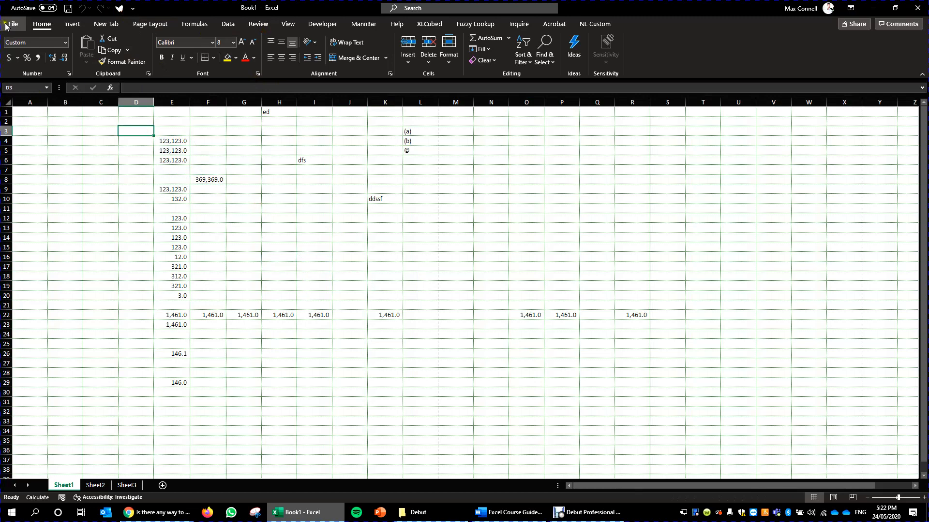
# - Reopen the Quick Access Toolbar customization options and browse the available popular commands
pyautogui.click(13, 24)
pyautogui.click(32, 486)
pyautogui.click(302, 232)
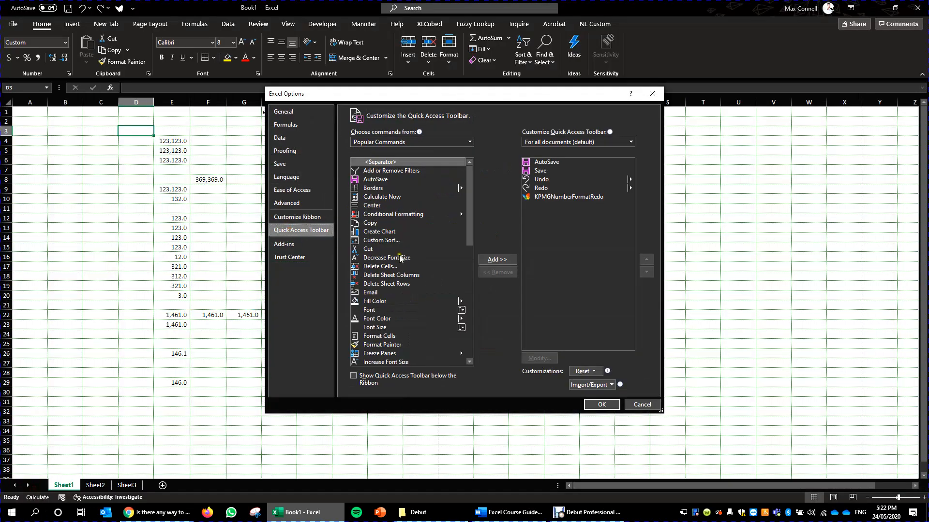
pyautogui.click(384, 189)
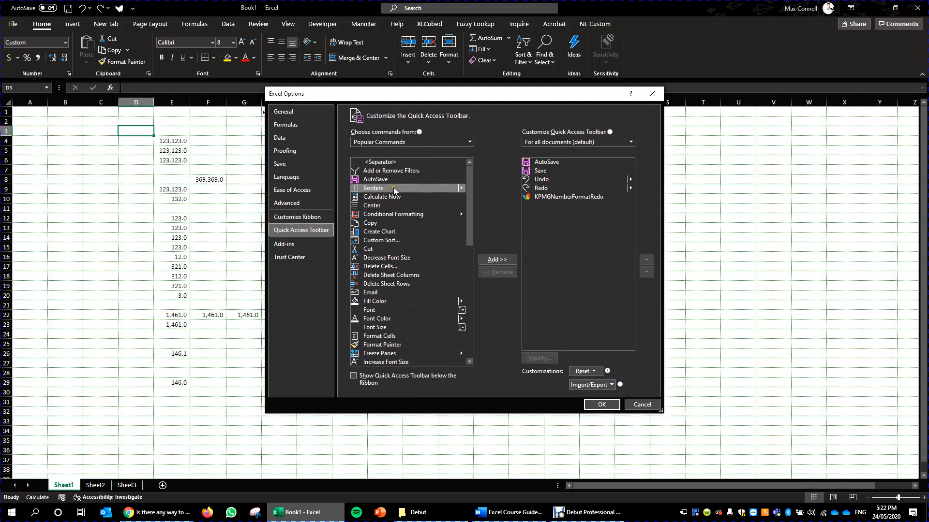
pyautogui.click(396, 266)
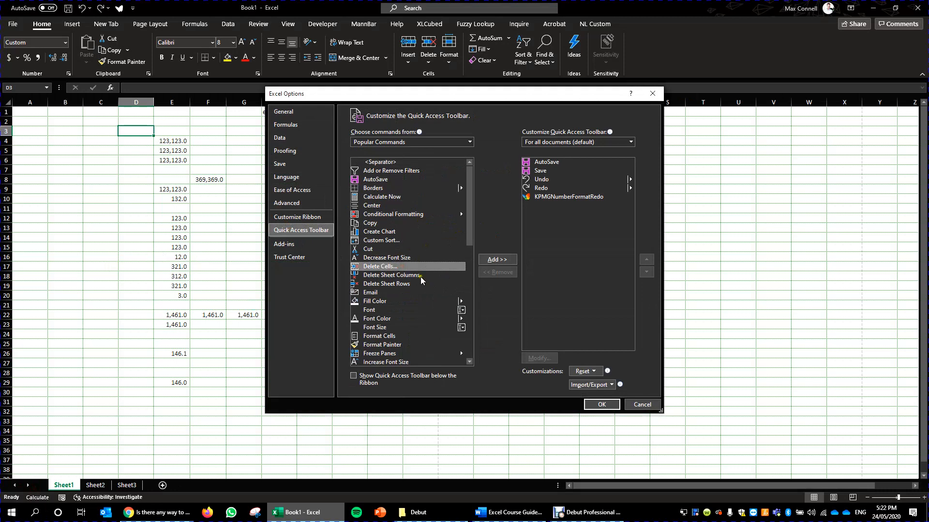
pyautogui.scroll(-6, 408, 271)
pyautogui.scroll(-5, 393, 301)
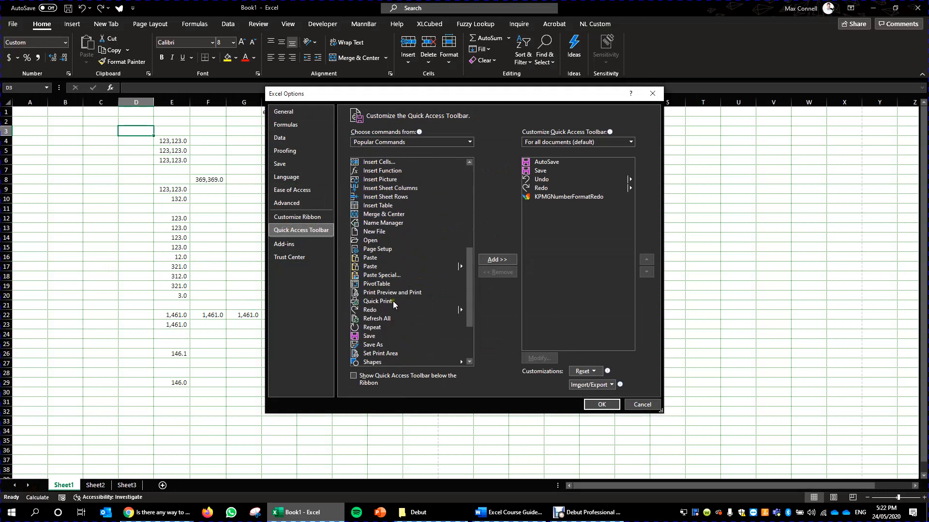
pyautogui.scroll(-1, 445, 233)
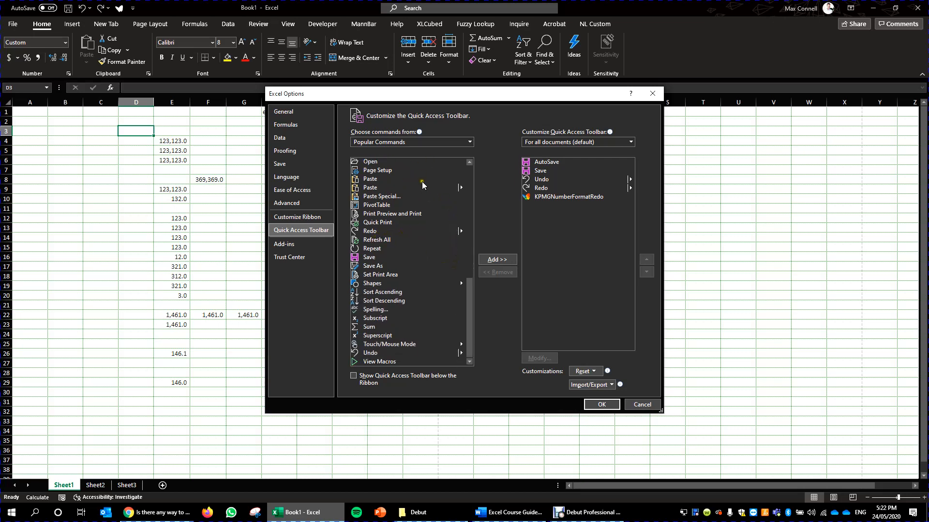
pyautogui.click(401, 179)
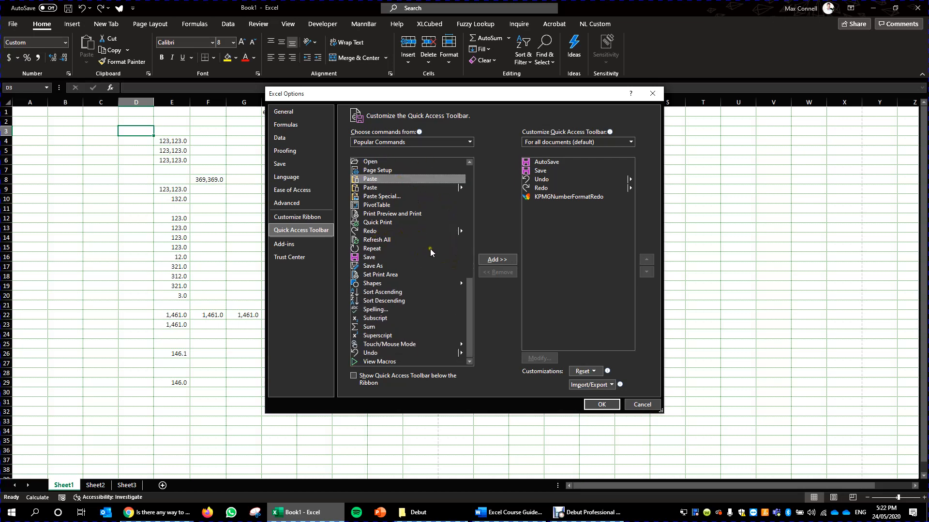
pyautogui.scroll(11, 376, 324)
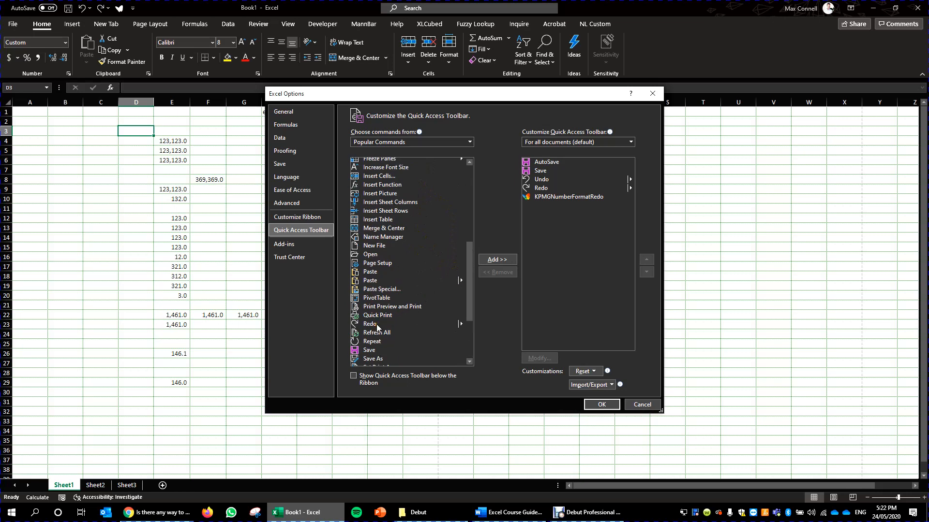
pyautogui.scroll(-4, 416, 256)
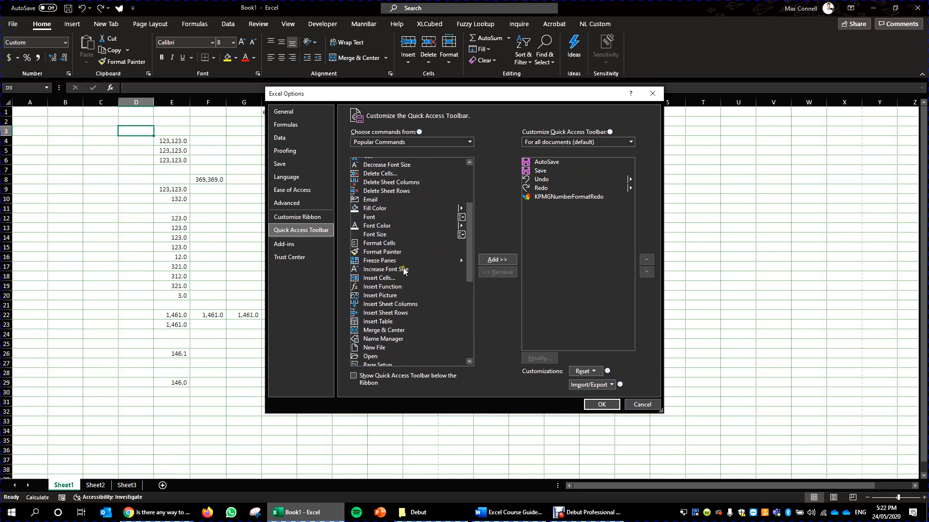
# - Add the Freeze Panes command to the Quick Access Toolbar and apply the options
pyautogui.click(371, 262)
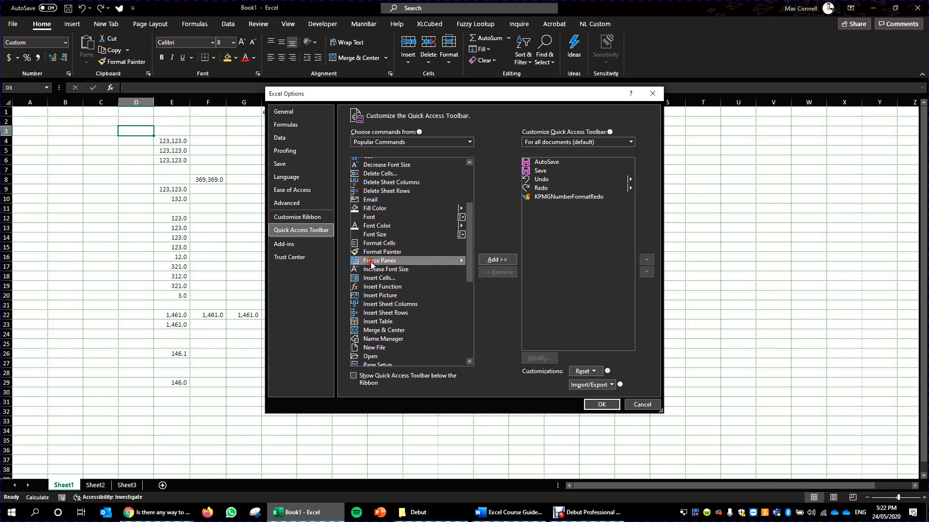
pyautogui.click(498, 260)
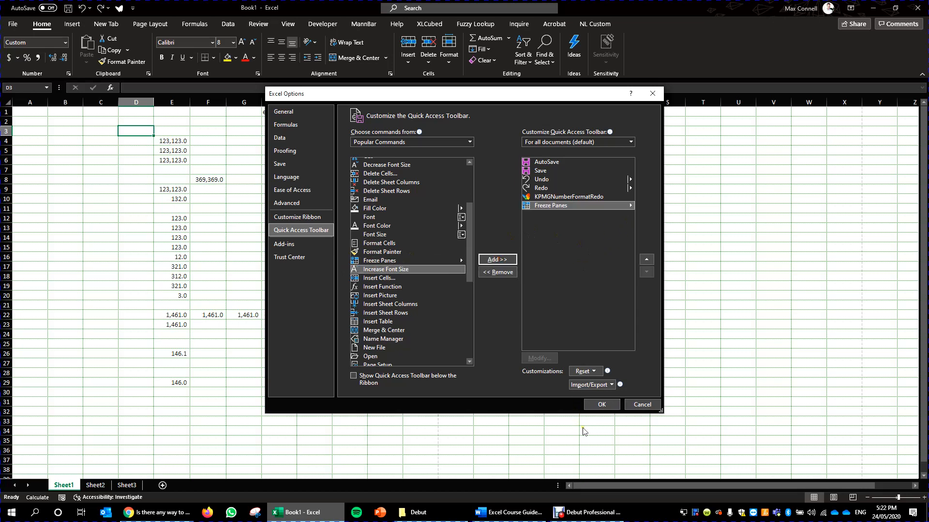
pyautogui.click(601, 405)
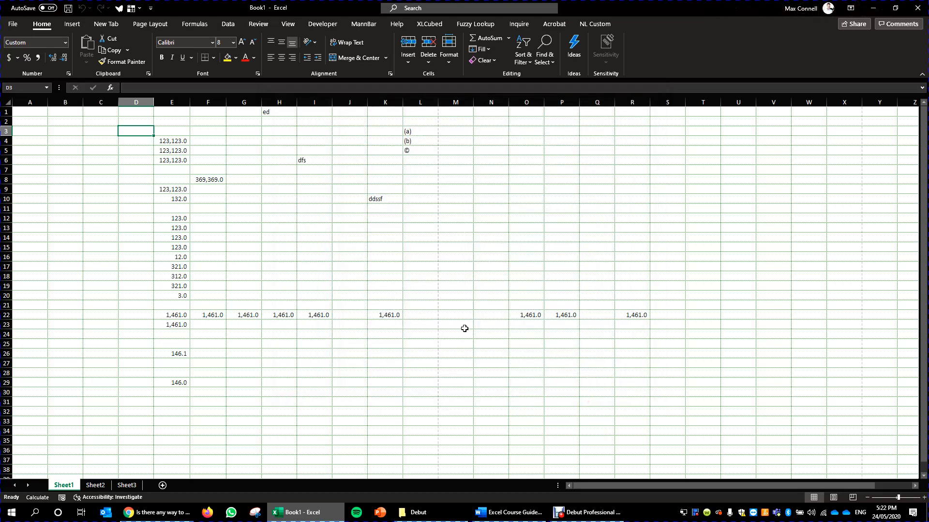
# - Examine the options offered by the Freeze Panes command on the Quick Access Toolbar
pyautogui.moveTo(527, 334); pyautogui.dragTo(491, 303)
pyautogui.click(139, 9)
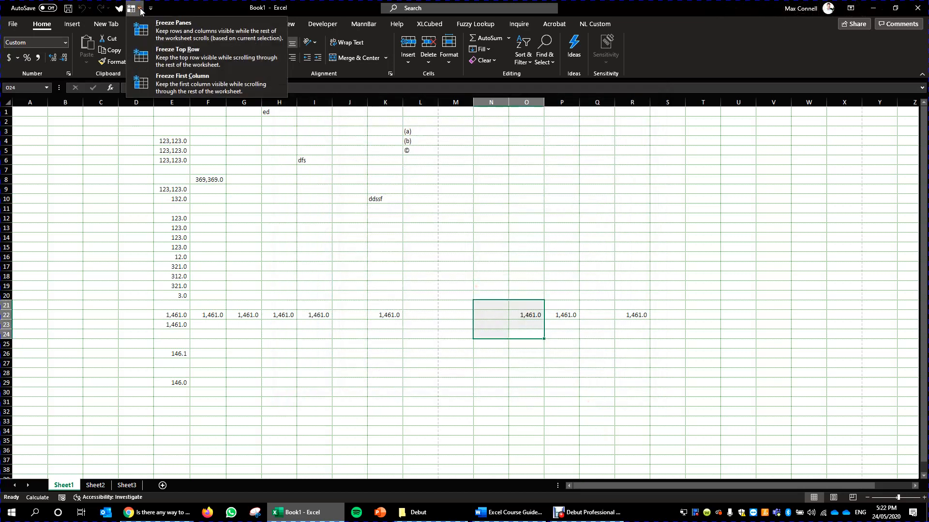
pyautogui.click(233, 189)
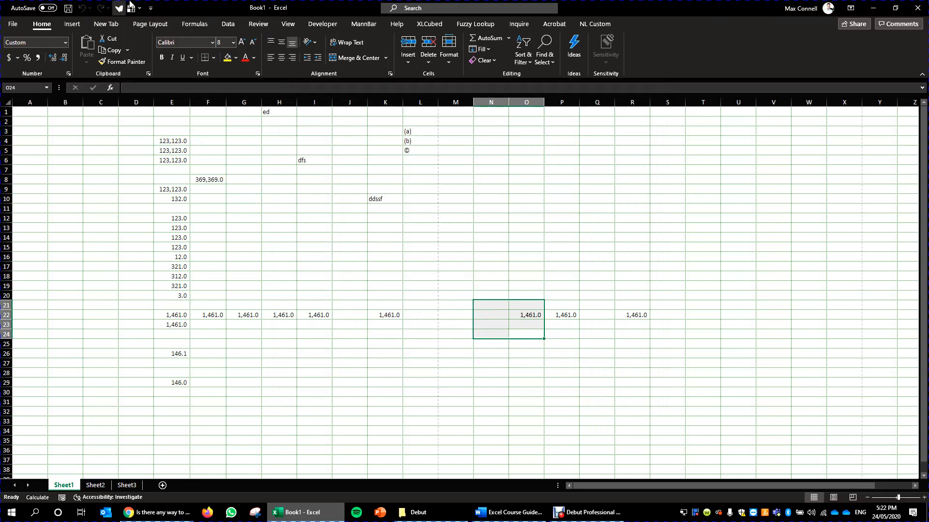
pyautogui.click(313, 218)
pyautogui.click(146, 160)
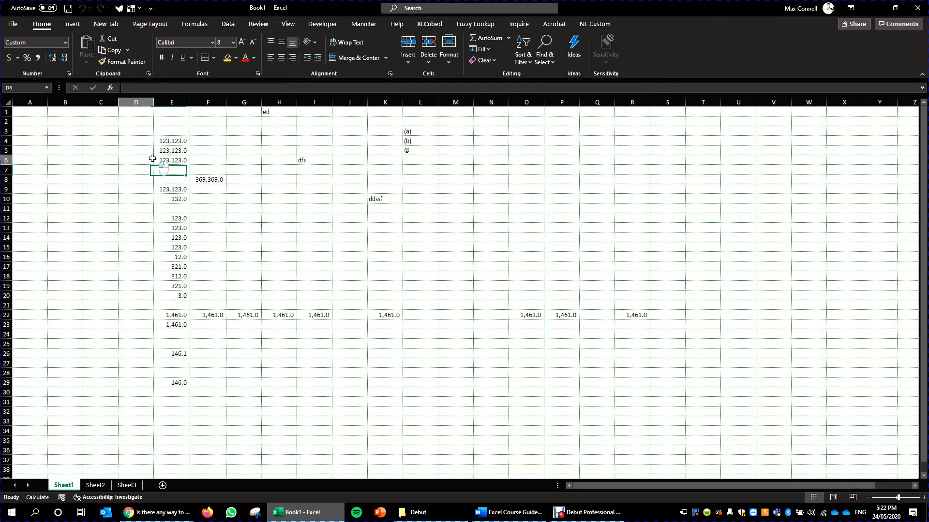
# - Fill the whole of row 1 with yellow
pyautogui.click(4, 112)
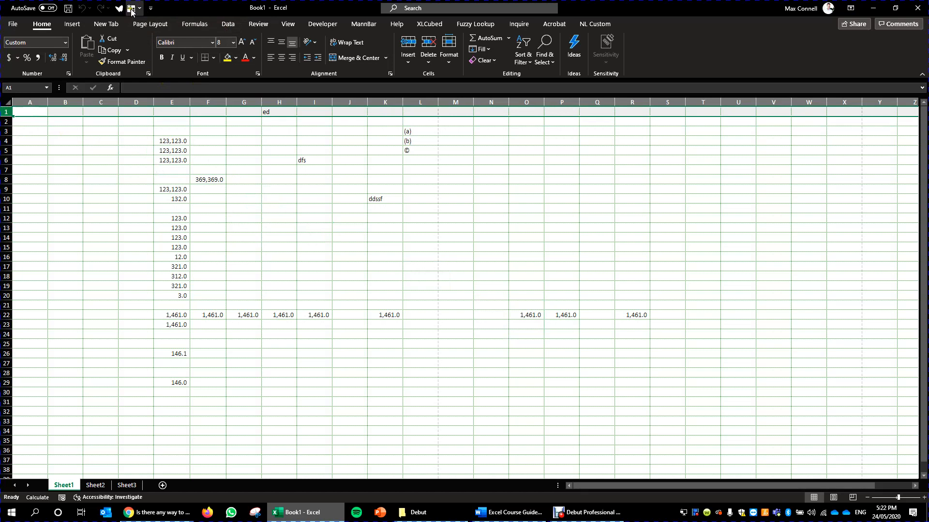
pyautogui.click(227, 57)
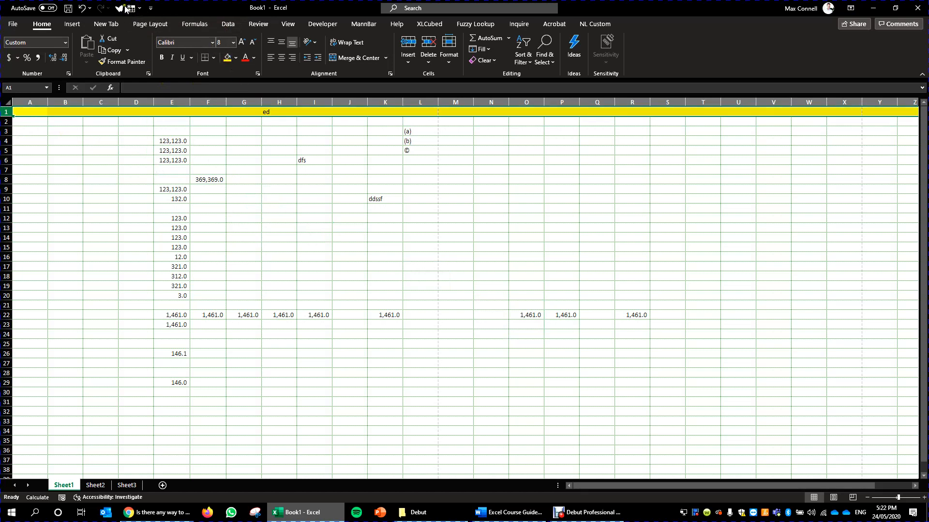
# - Try freezing the yellow row with Freeze Panes while row 1 is selected, and scroll the sheet to check
pyautogui.click(140, 9)
pyautogui.click(168, 33)
pyautogui.click(248, 206)
pyautogui.scroll(-11, 249, 205)
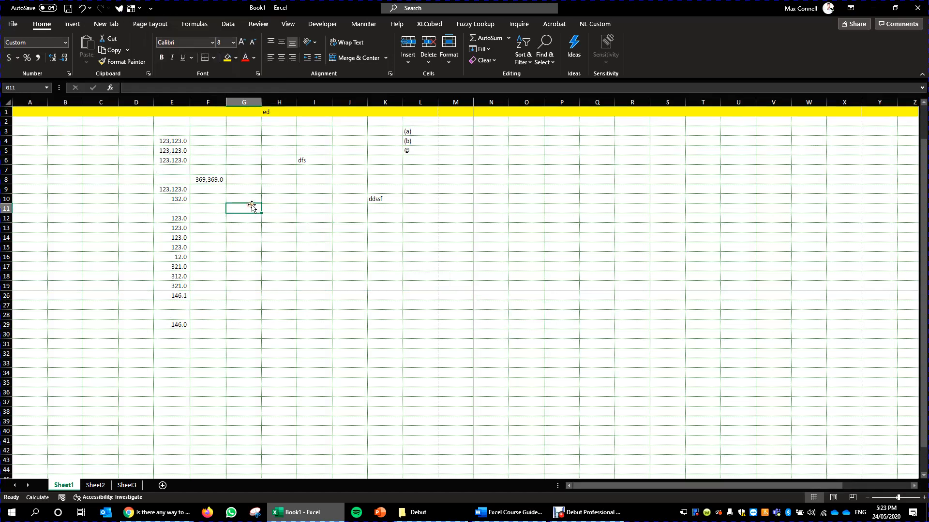
pyautogui.scroll(-3, 259, 203)
pyautogui.scroll(14, 268, 189)
pyautogui.moveTo(205, 247); pyautogui.dragTo(203, 228)
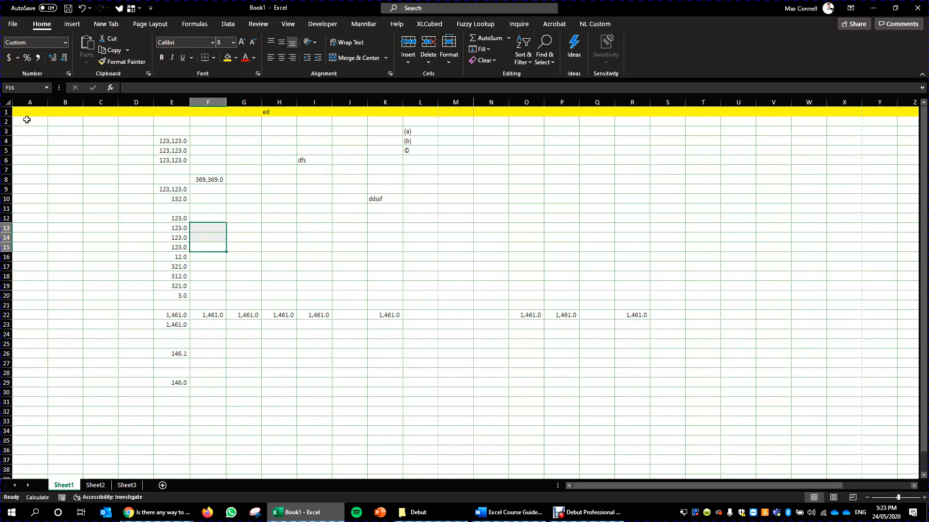
# - Select rows 1 and 2 starting from row 2, unfreeze the panes, and use Freeze Panes to keep row 1 fixed
pyautogui.moveTo(6, 121); pyautogui.dragTo(9, 93)
pyautogui.click(140, 9)
pyautogui.click(167, 37)
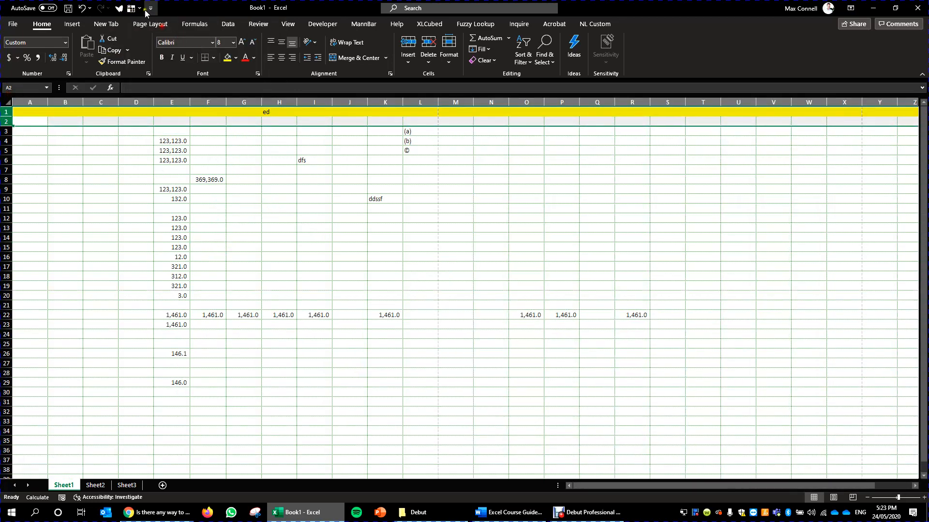
pyautogui.click(139, 9)
pyautogui.click(162, 33)
pyautogui.click(280, 249)
pyautogui.scroll(-9, 326, 240)
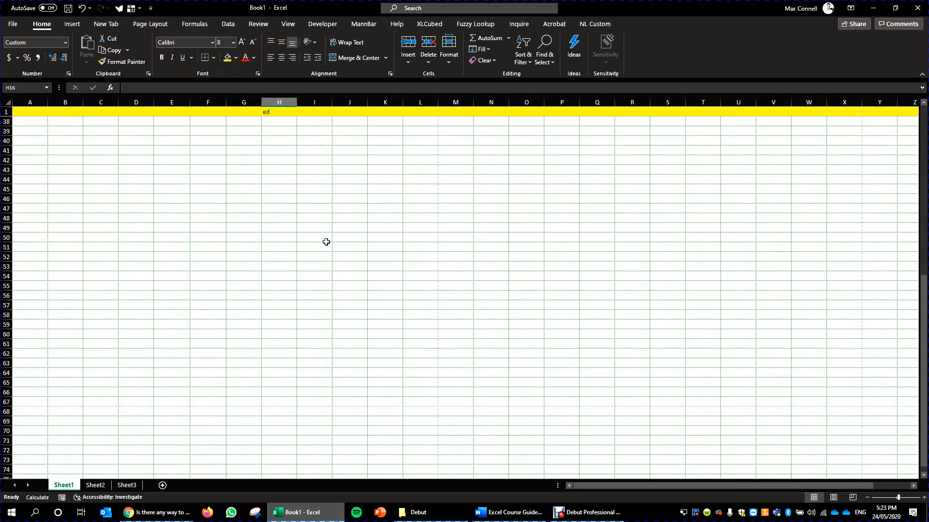
pyautogui.scroll(10, 253, 174)
pyautogui.click(242, 141)
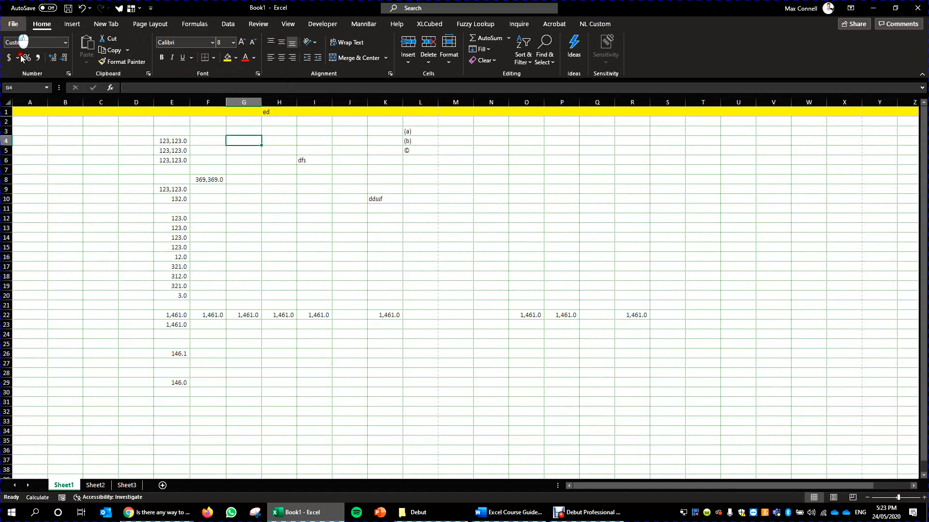
# - Examine the Quick Access Toolbar commands and the installed add-ins list in Excel Options, and close it without changes
pyautogui.click(13, 24)
pyautogui.click(32, 485)
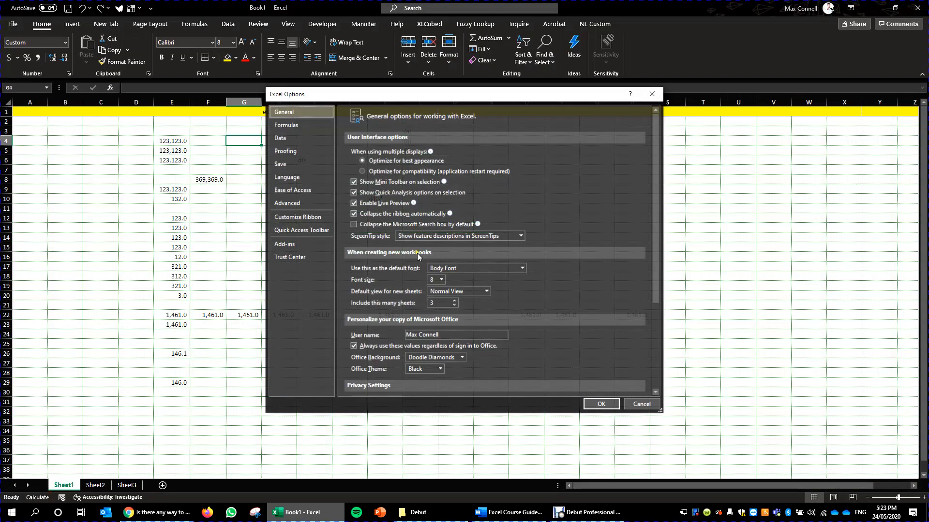
pyautogui.click(300, 230)
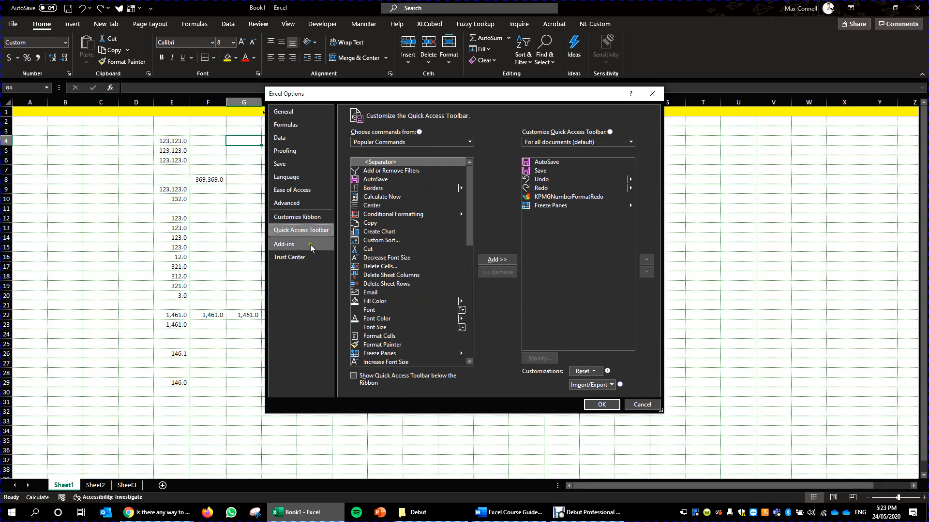
pyautogui.scroll(-8, 405, 230)
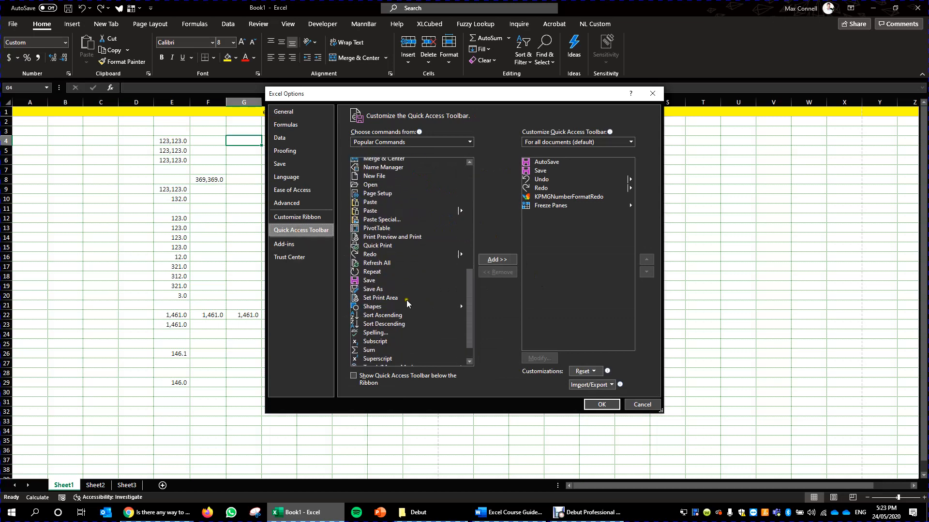
pyautogui.scroll(12, 428, 290)
pyautogui.click(292, 246)
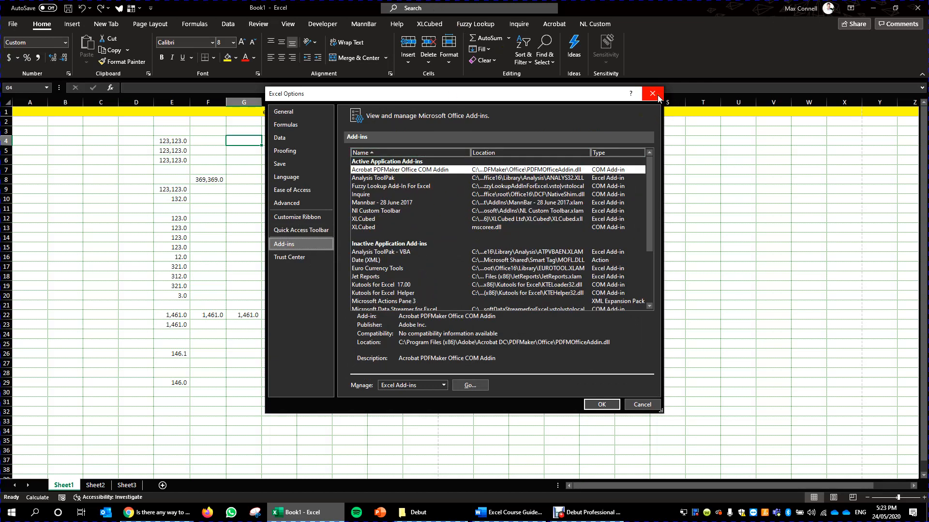
pyautogui.click(652, 94)
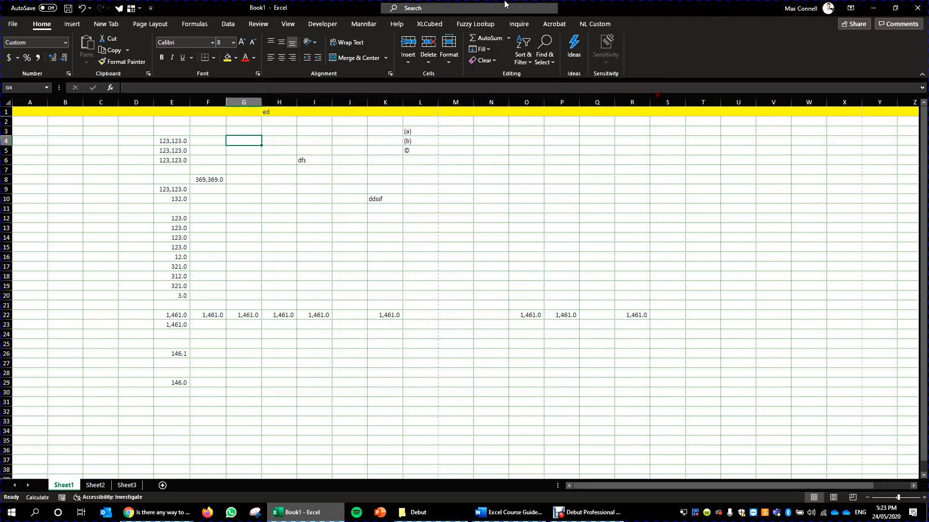
# - Look through the custom add-in commands of NL Custom, Fuzzy Lookup, XLCubed and MannBar, ending on MannBar
pyautogui.click(591, 25)
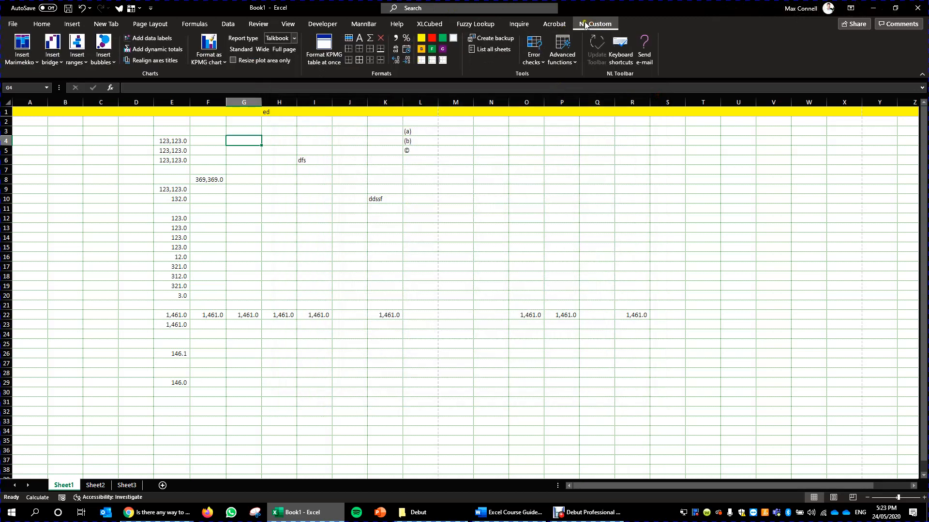
pyautogui.click(460, 25)
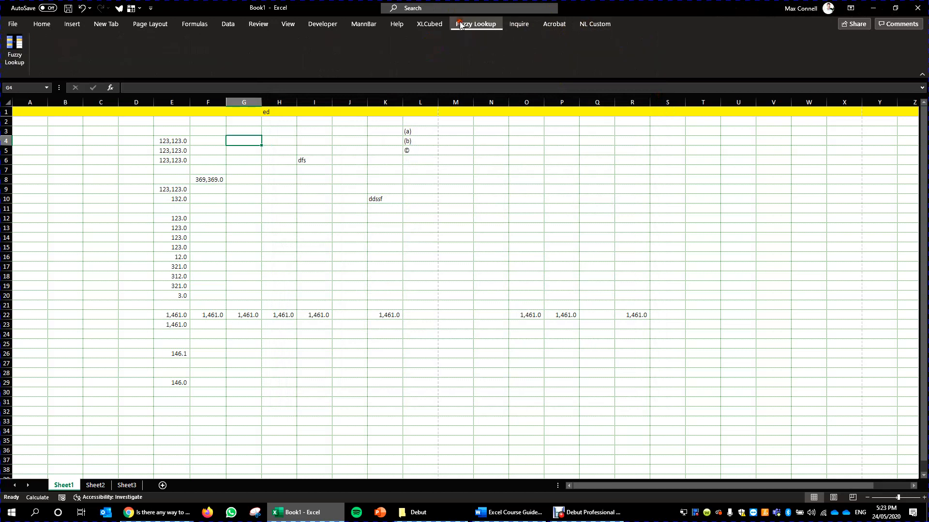
pyautogui.click(428, 25)
pyautogui.click(395, 26)
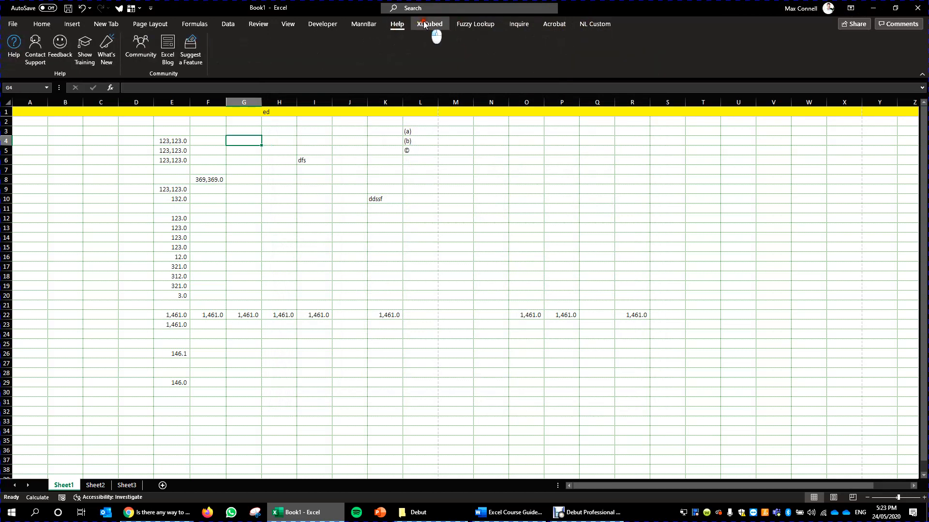
pyautogui.click(424, 24)
pyautogui.click(364, 25)
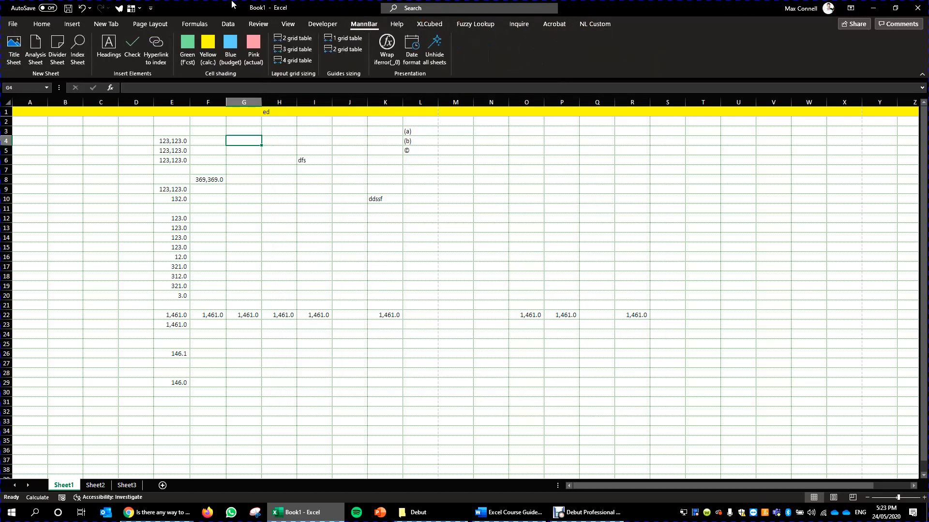
pyautogui.click(412, 226)
pyautogui.click(533, 228)
pyautogui.click(199, 224)
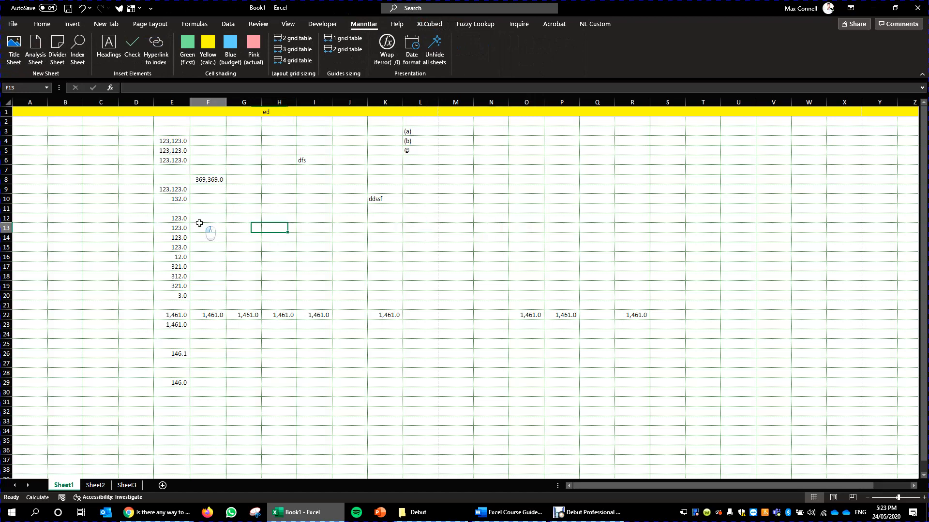
pyautogui.click(145, 273)
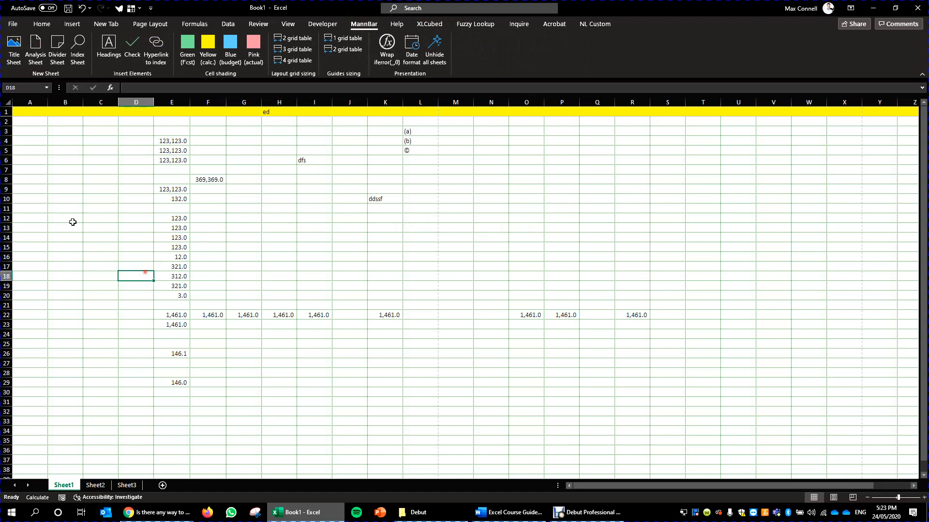
pyautogui.click(323, 245)
pyautogui.moveTo(426, 237); pyautogui.dragTo(387, 248)
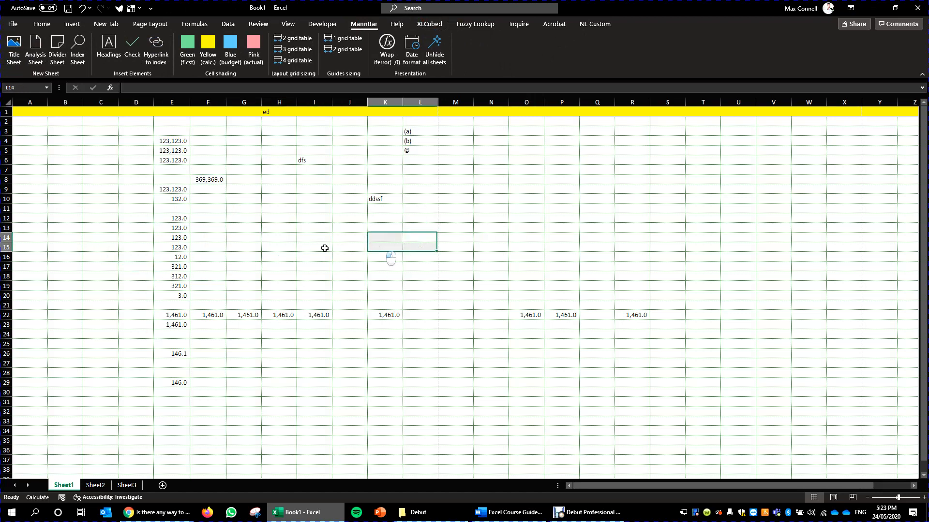
# - Add a MannBar title sheet, and insert an analysis sheet after Sheet1
pyautogui.click(13, 58)
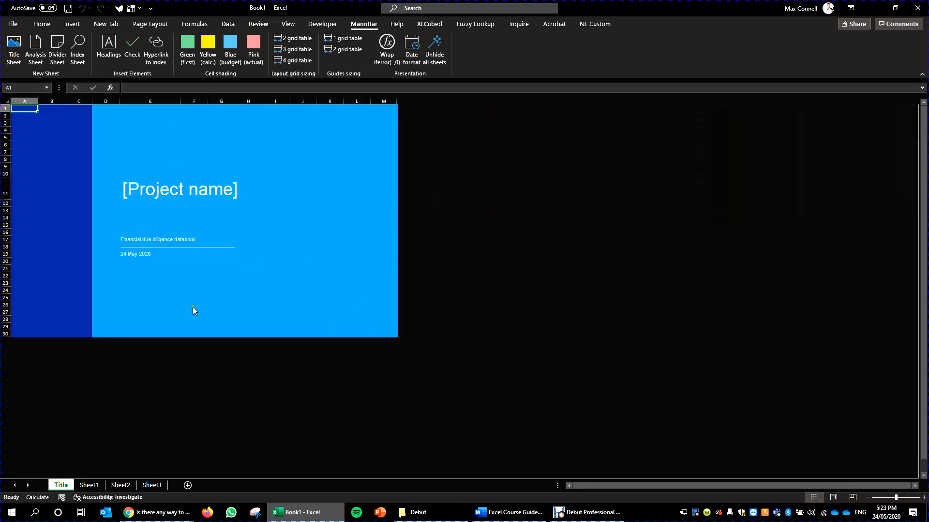
pyautogui.click(86, 486)
pyautogui.click(35, 54)
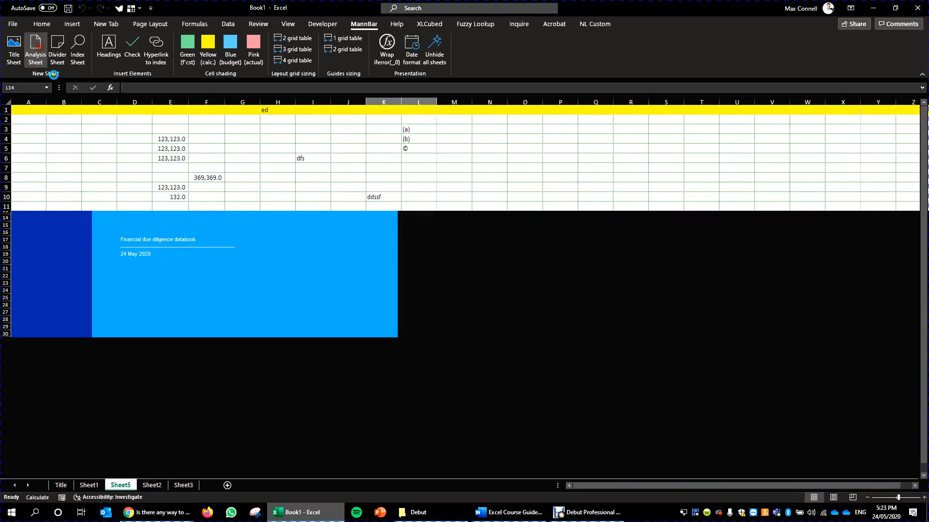
# - Add a divider sheet after the analysis sheet and generate an index sheet for the workbook
pyautogui.click(54, 43)
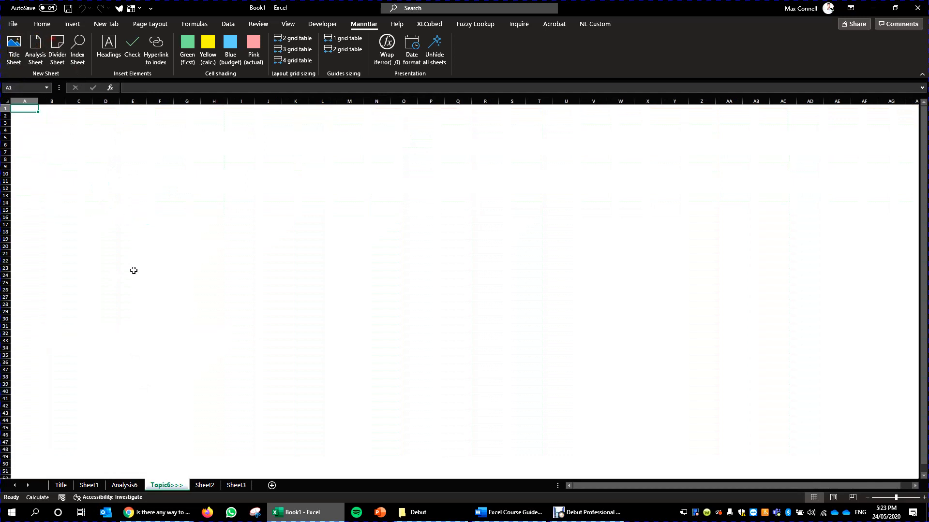
pyautogui.click(78, 45)
pyautogui.moveTo(138, 125); pyautogui.dragTo(12, 445)
pyautogui.click(98, 366)
pyautogui.moveTo(101, 302); pyautogui.dragTo(102, 291)
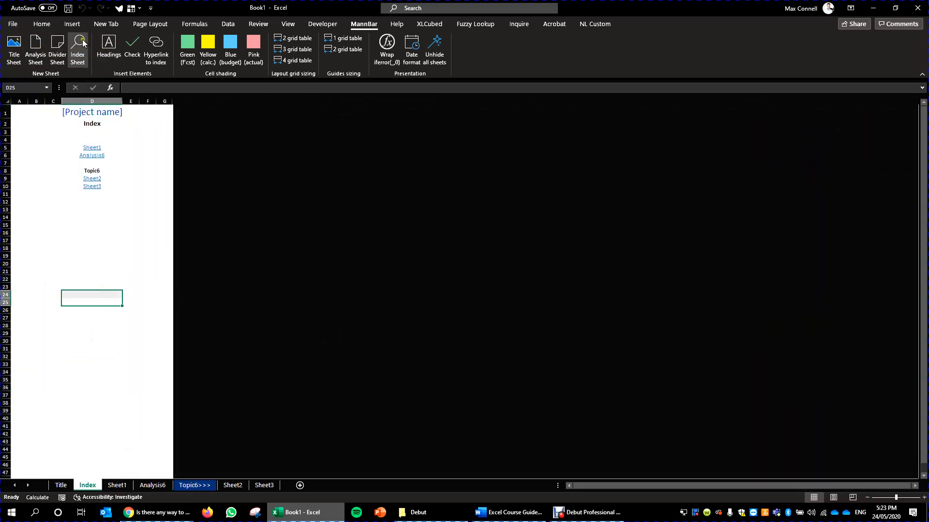
# - Insert the MannBar heading rows at the top of the Index sheet and of Sheet1
pyautogui.click(107, 54)
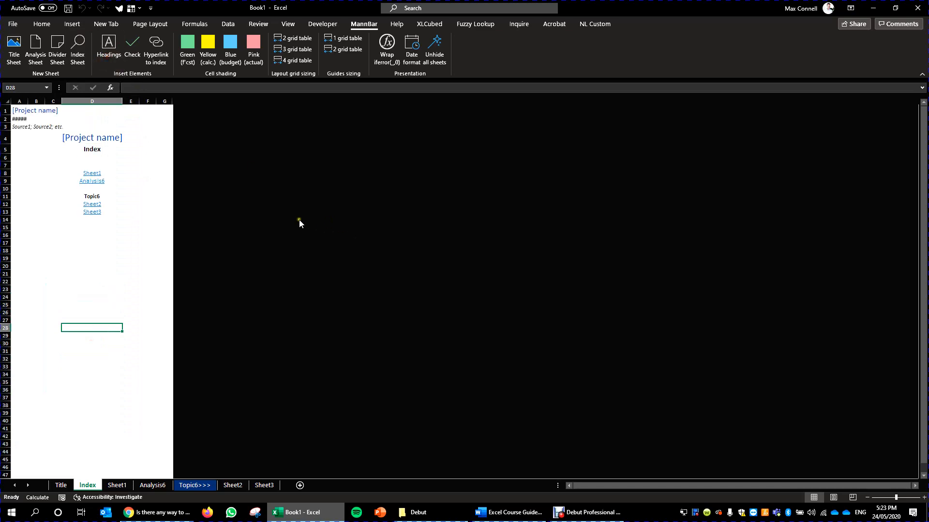
pyautogui.click(117, 485)
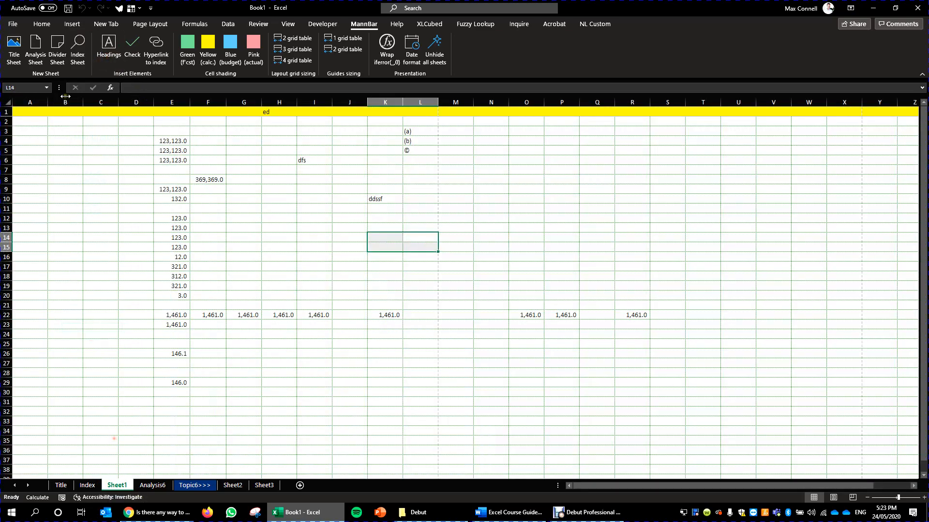
pyautogui.click(108, 46)
pyautogui.click(120, 154)
pyautogui.click(208, 377)
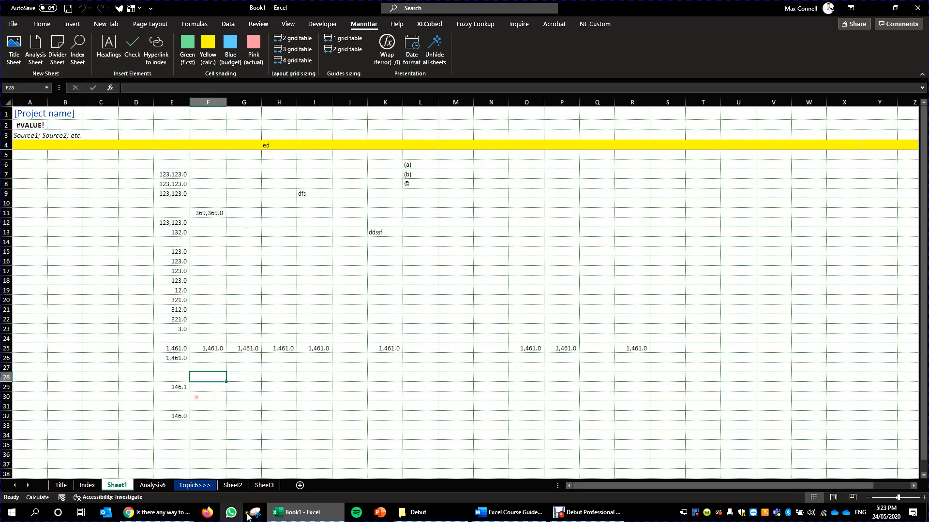
# - Insert the MannBar headings on Sheet2 and add a check block, moving the block to G30:L31
pyautogui.click(232, 485)
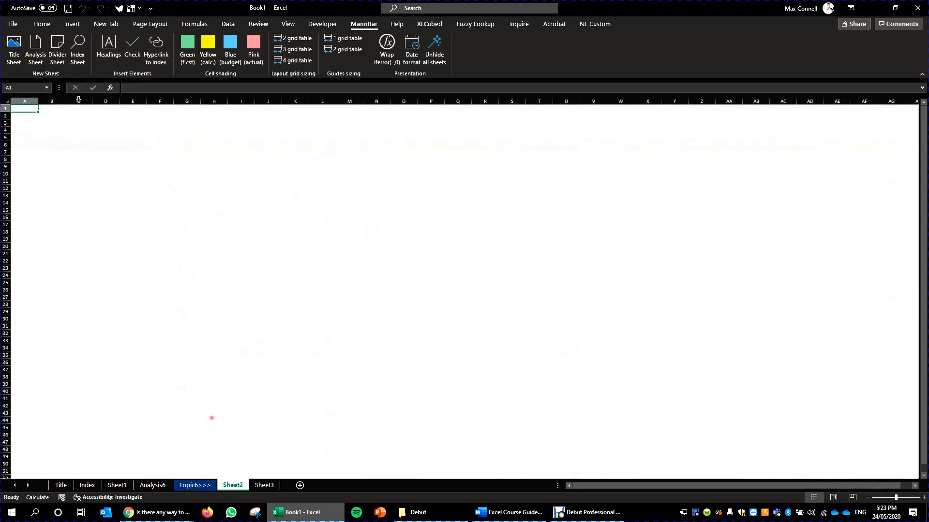
pyautogui.click(107, 46)
pyautogui.click(125, 45)
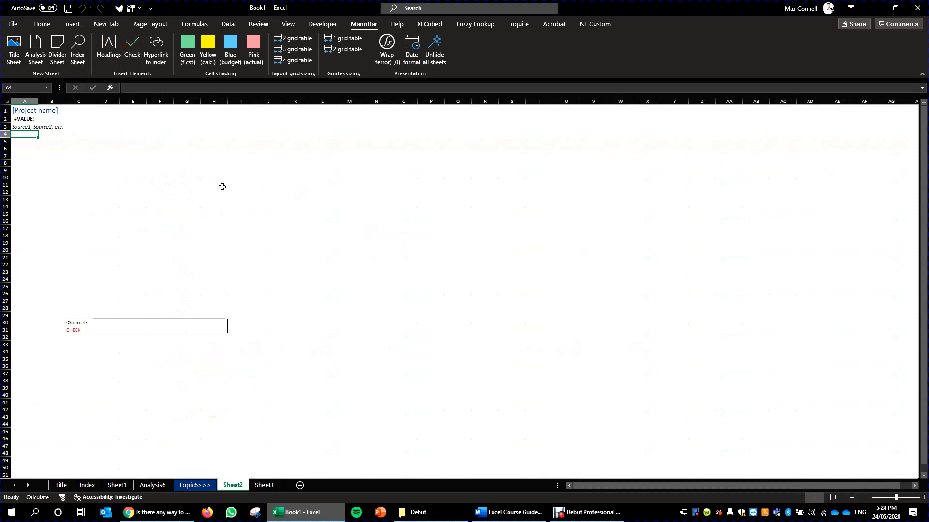
pyautogui.moveTo(74, 322); pyautogui.dragTo(318, 334)
pyautogui.click(241, 356)
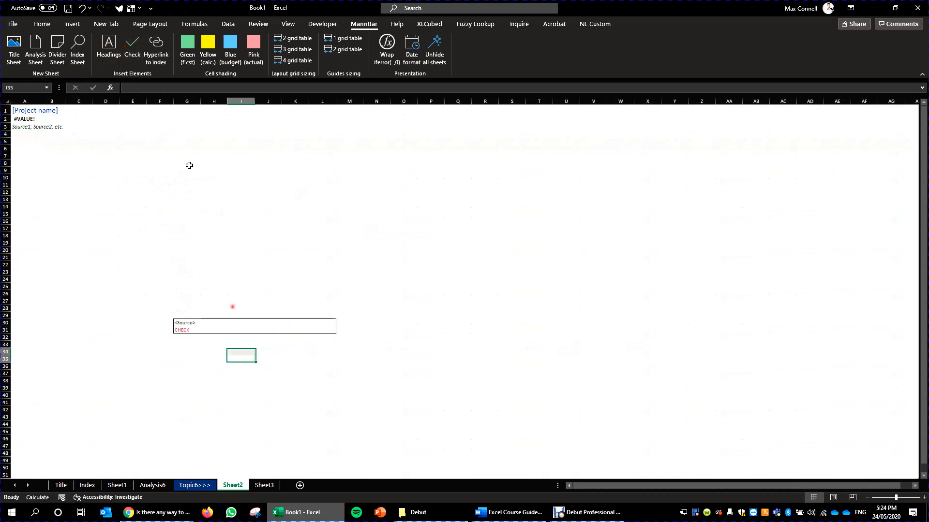
# - Insert the hyperlinks to the index and follow Sheet2's Return to Index link
pyautogui.click(156, 56)
pyautogui.click(86, 177)
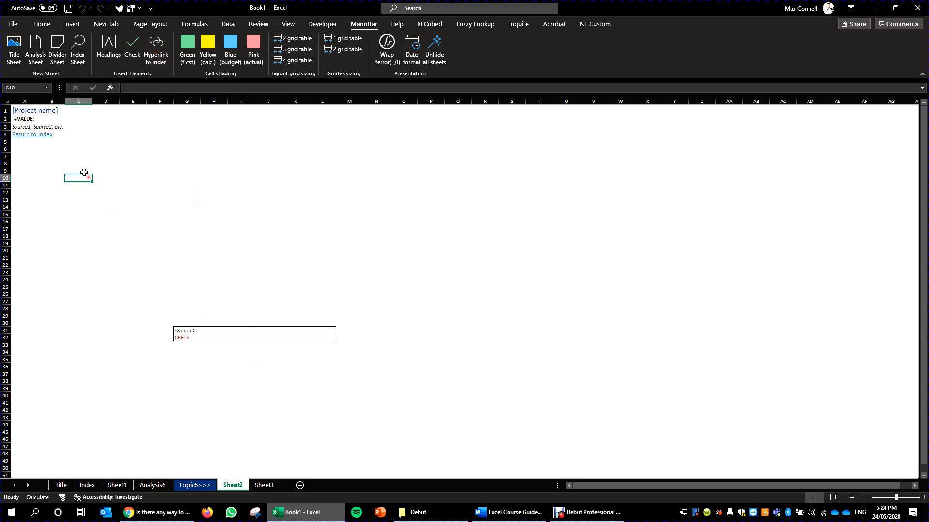
pyautogui.click(29, 137)
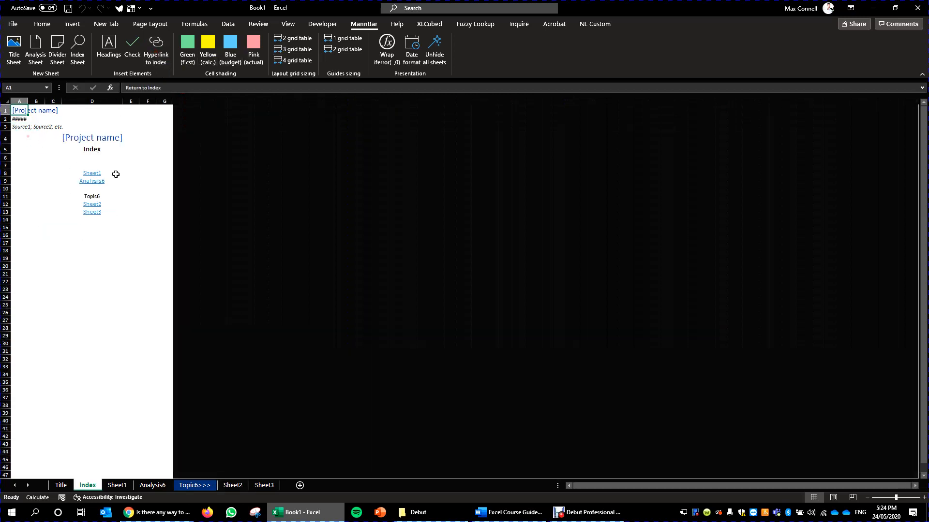
pyautogui.click(75, 297)
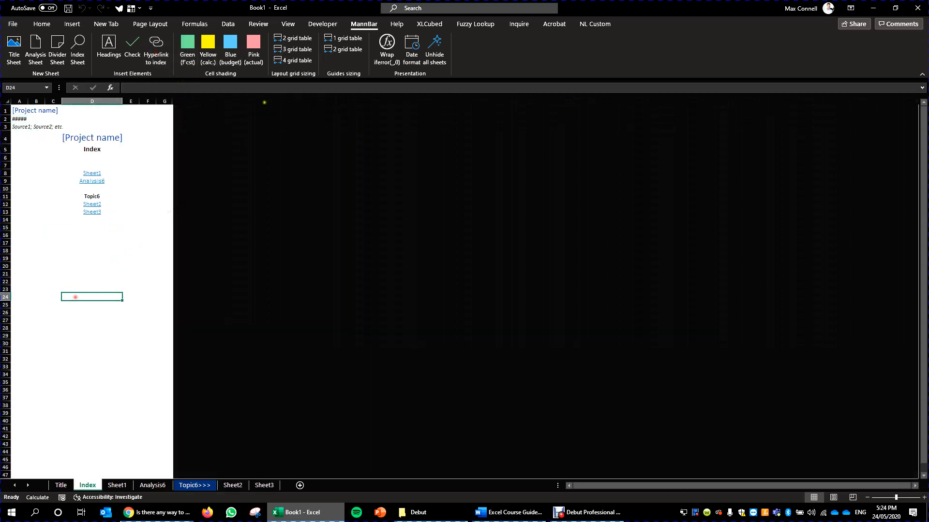
pyautogui.click(92, 309)
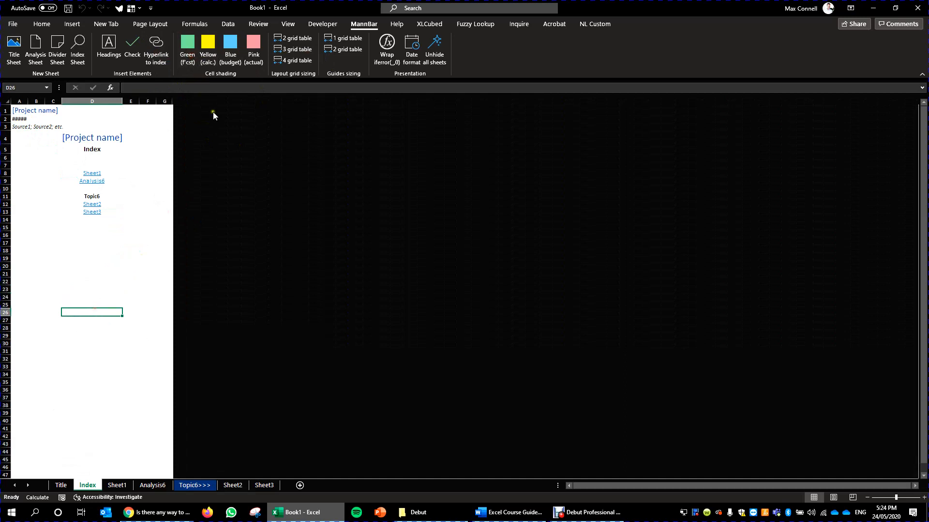
# - Try the Blue (budget) shading on cell D26 of the Index sheet and the 2 grid table sizing on E19
pyautogui.click(236, 55)
pyautogui.click(137, 259)
pyautogui.click(291, 41)
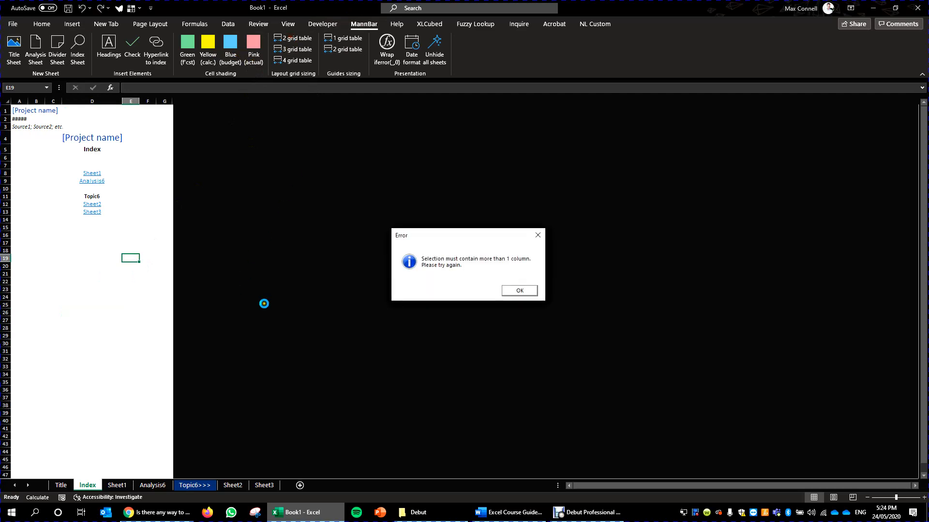
pyautogui.click(531, 293)
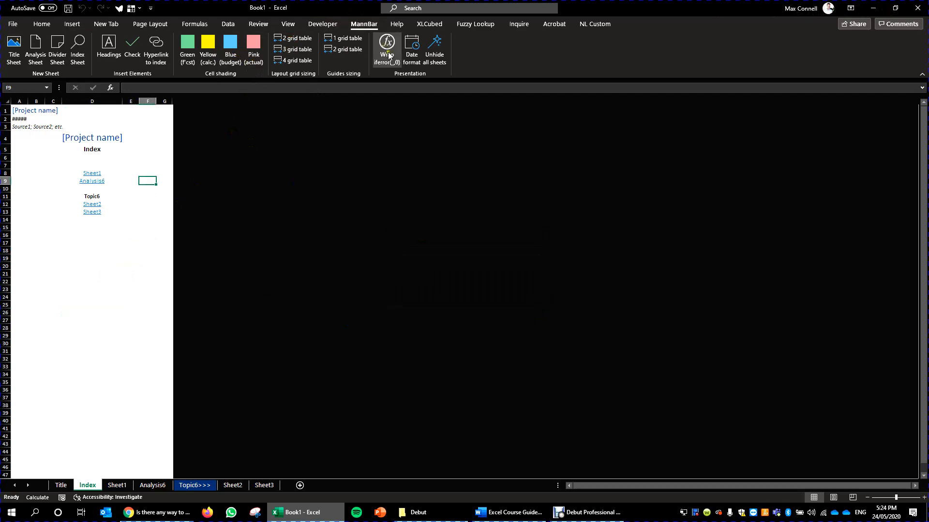
# - Wrap the formulas within E8:E28 on Sheet1 in IFERROR with 0 as the fallback value
pyautogui.click(117, 485)
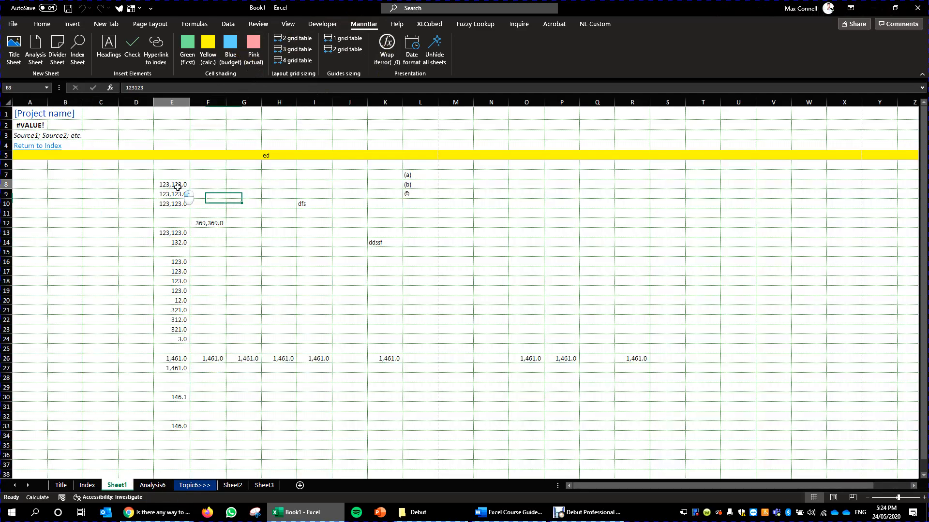
pyautogui.moveTo(180, 187); pyautogui.dragTo(171, 380)
pyautogui.click(394, 59)
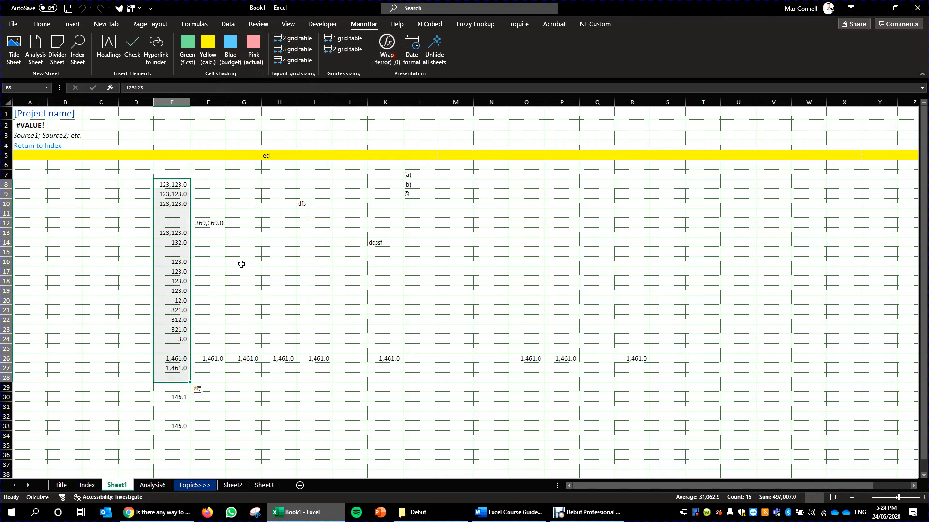
# - Inspect the IFERROR formulas in E27 and E26 and trace the cells they refer to
pyautogui.click(173, 367)
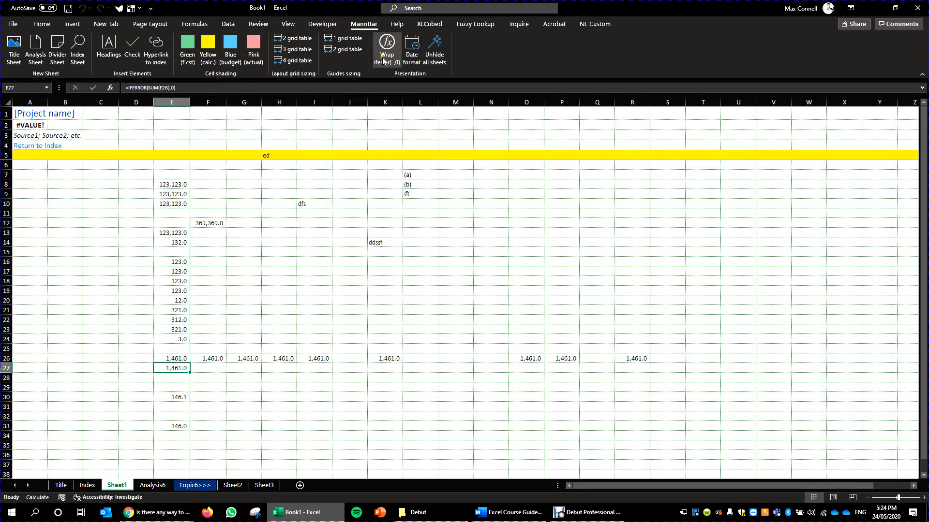
pyautogui.click(178, 359)
pyautogui.hotkey('ctrl', '[')
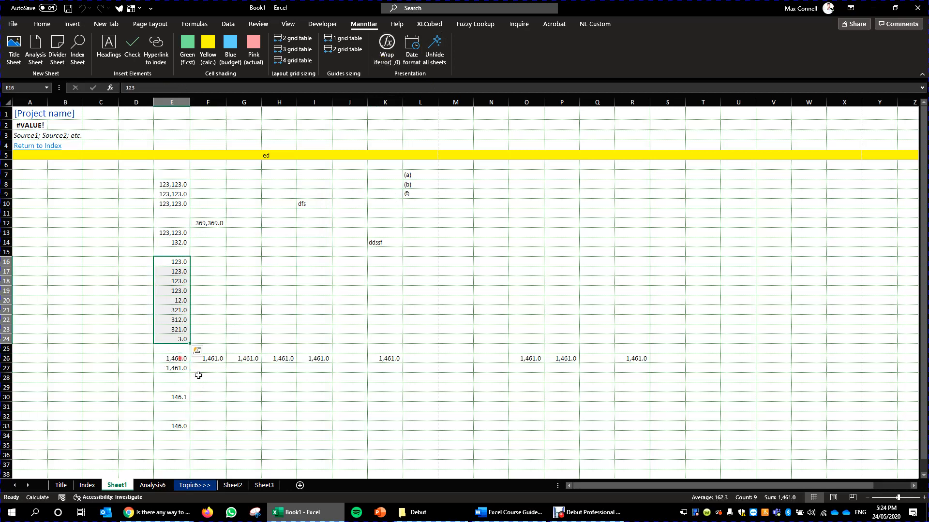
pyautogui.click(179, 358)
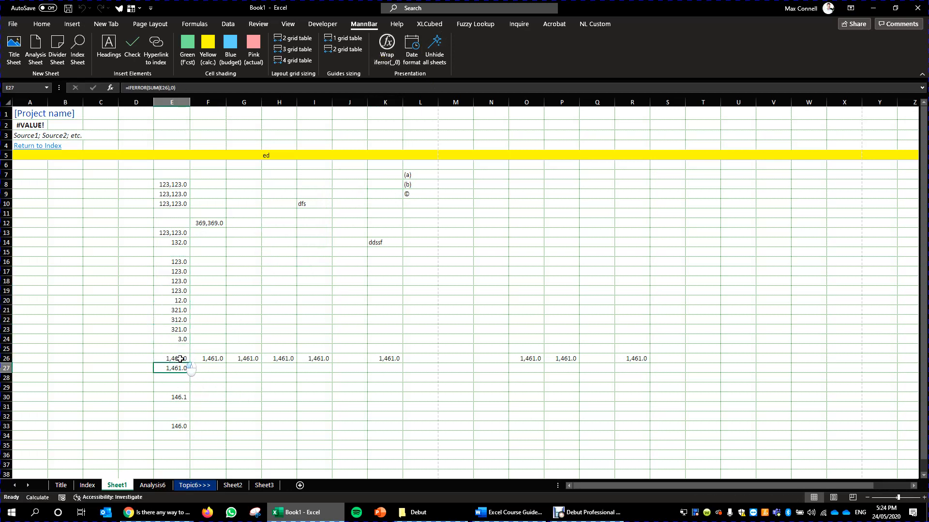
pyautogui.hotkey('ctrl', '[')
pyautogui.click(175, 357)
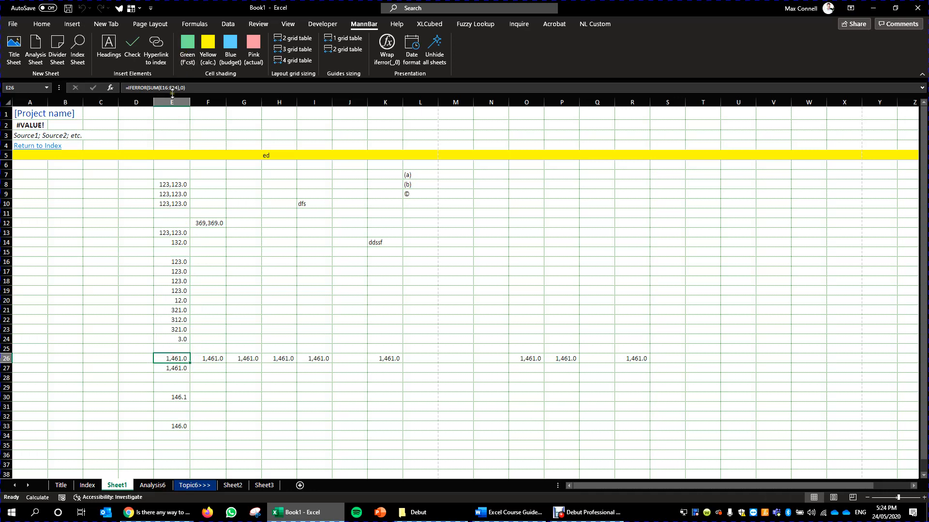
pyautogui.click(396, 225)
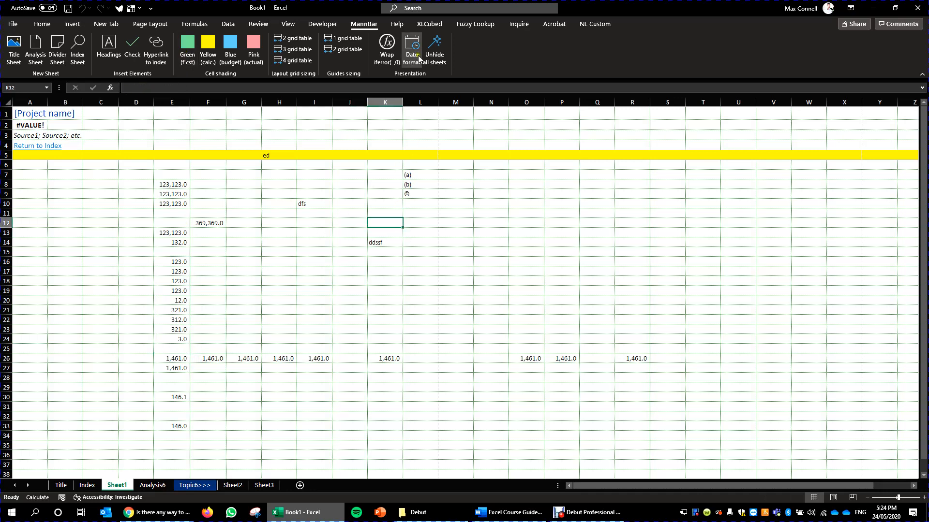
pyautogui.moveTo(371, 243); pyautogui.dragTo(371, 251)
pyautogui.click(246, 233)
pyautogui.click(275, 254)
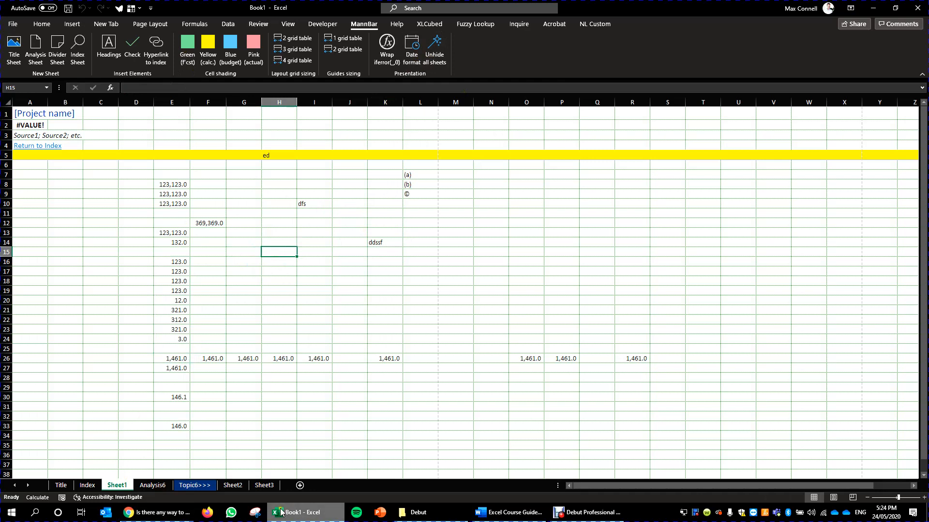
# - Group the sheets from Sheet1 through Sheet3 and hide them all together
pyautogui.keyDown('shift'); pyautogui.click(264, 485); pyautogui.keyUp('shift')
pyautogui.rightClick(266, 485)
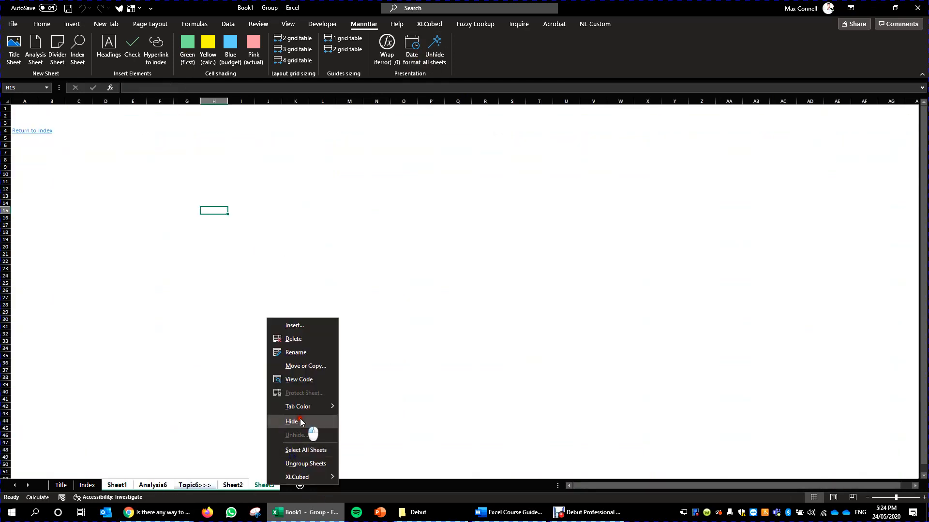
pyautogui.click(300, 420)
# - Unhide Sheet1 and Analysis6 one at a time with the standard Unhide dialog
pyautogui.rightClick(99, 486)
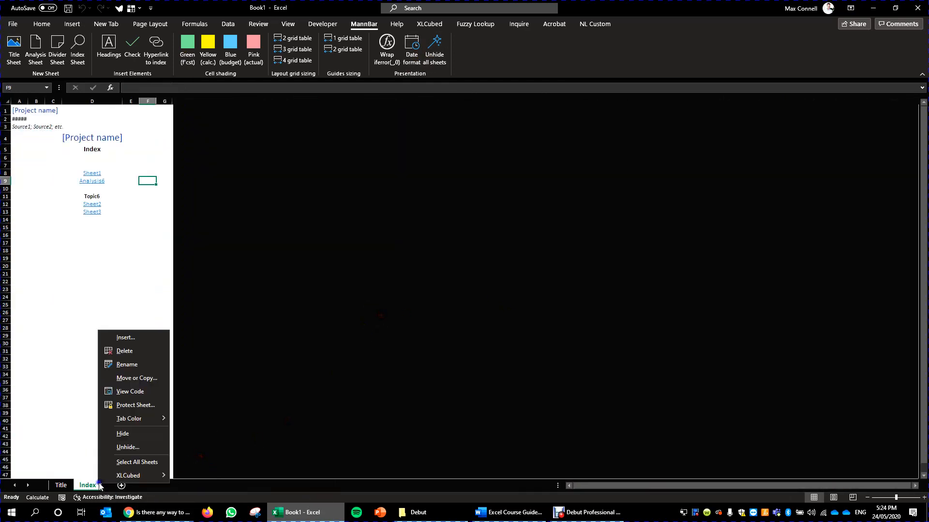
pyautogui.click(103, 446)
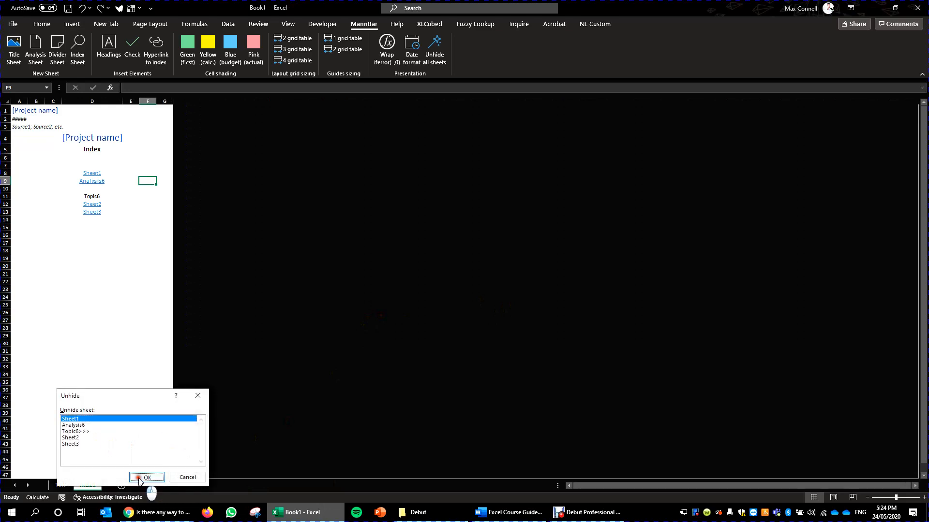
pyautogui.click(146, 476)
pyautogui.rightClick(116, 486)
pyautogui.click(161, 467)
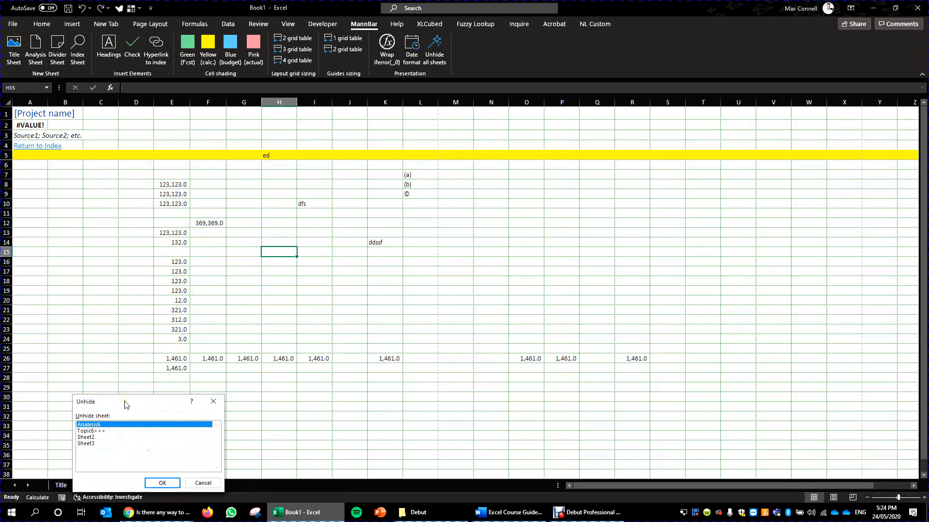
pyautogui.click(163, 484)
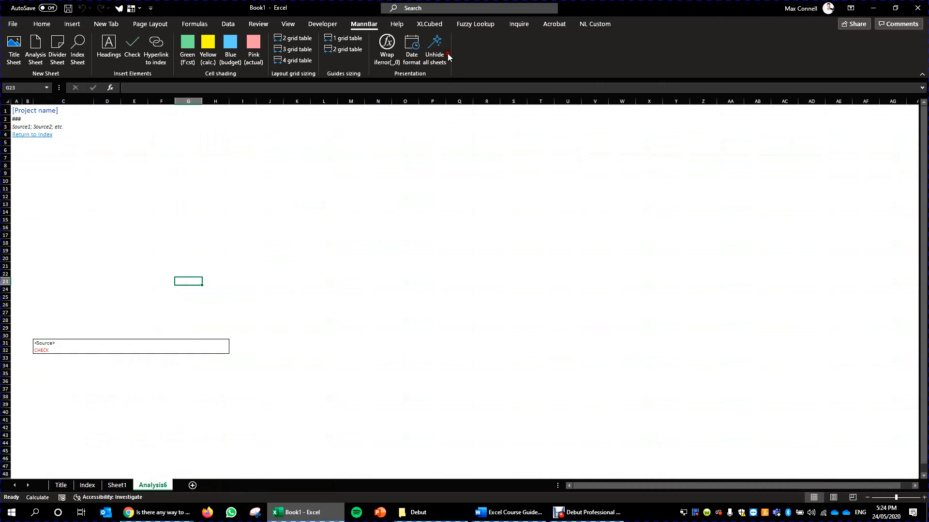
# - Unhide all the remaining hidden sheets at once with the MannBar add-in command
pyautogui.click(445, 54)
pyautogui.click(424, 282)
pyautogui.moveTo(402, 333); pyautogui.dragTo(393, 325)
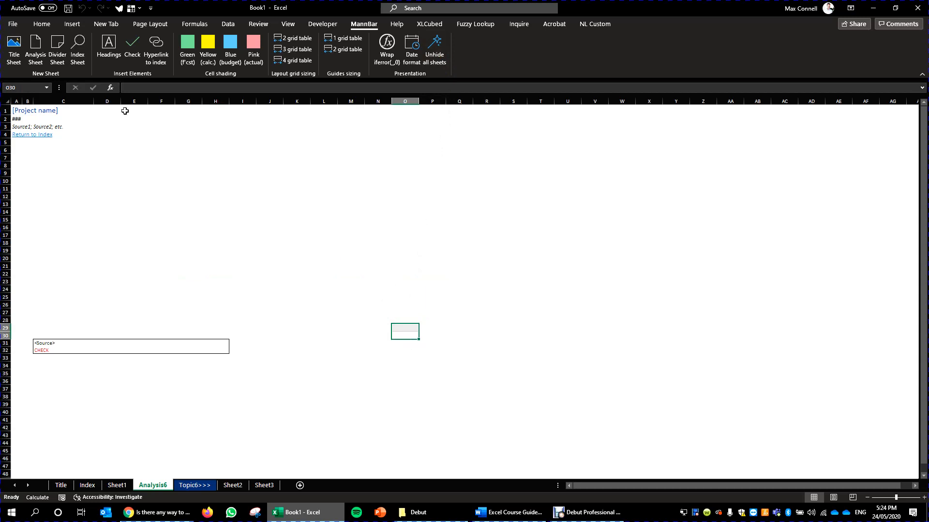
pyautogui.moveTo(207, 180); pyautogui.dragTo(208, 188)
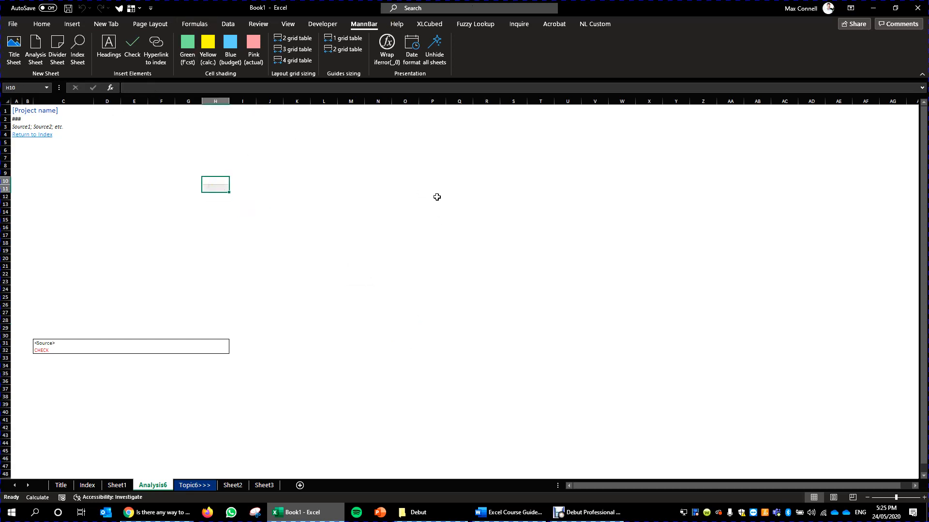
# - Look at the command offered by the Fuzzy Lookup add-in
pyautogui.click(476, 26)
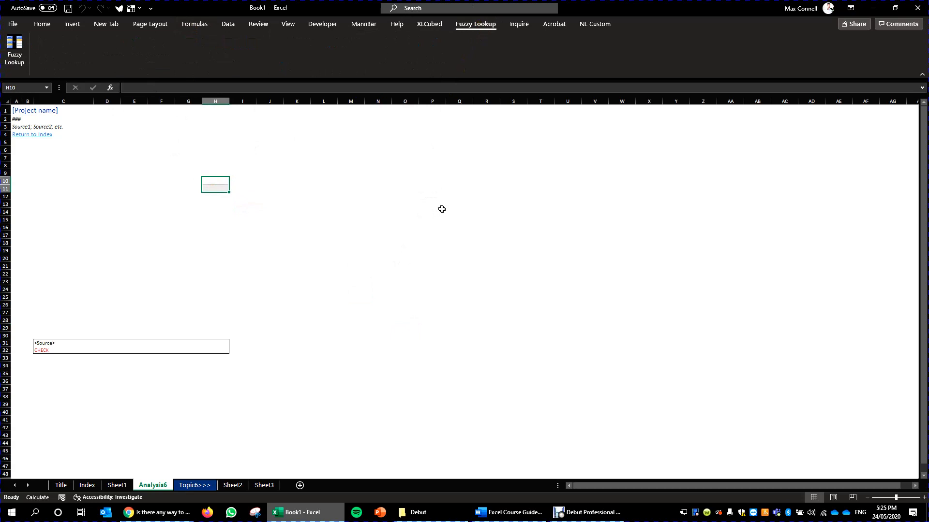
pyautogui.click(99, 167)
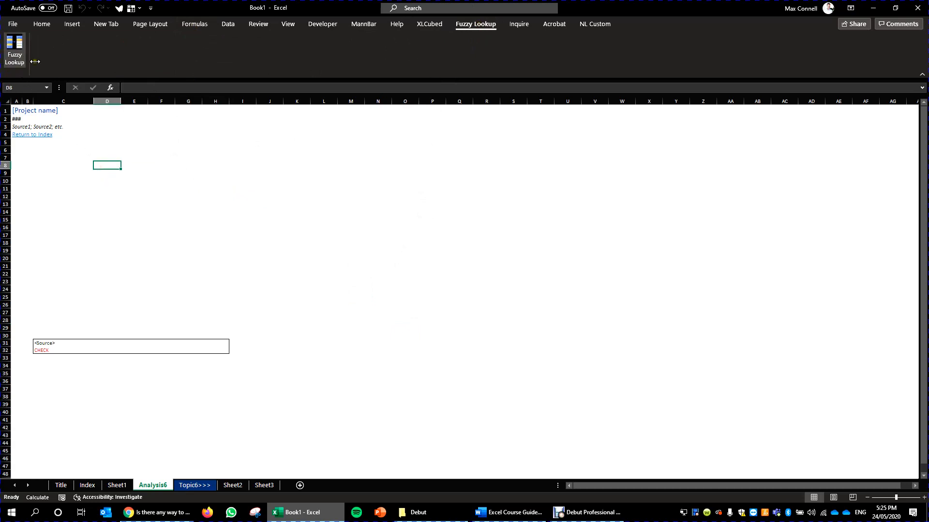
pyautogui.click(110, 139)
# - Widen column J to about three times and column L to about seven times their original width on the Analysis6 sheet
pyautogui.click(275, 101)
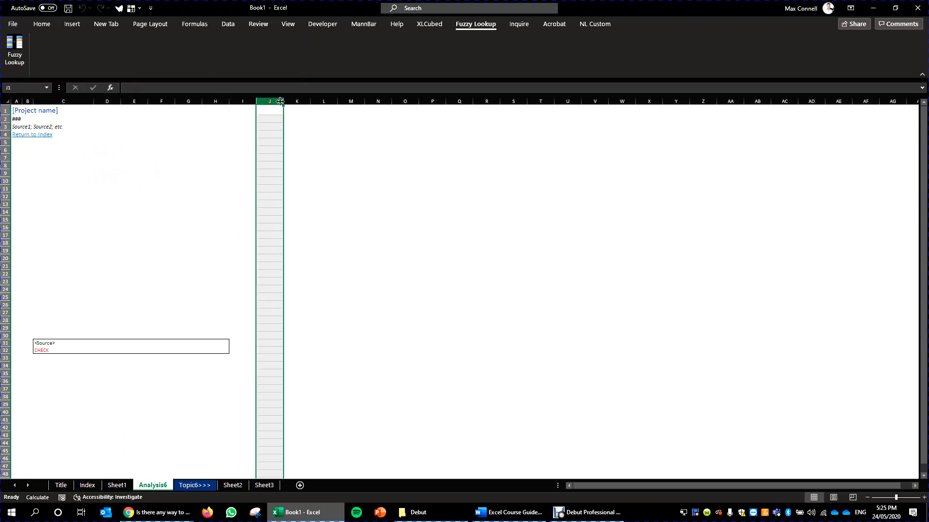
pyautogui.moveTo(283, 101); pyautogui.dragTo(336, 100)
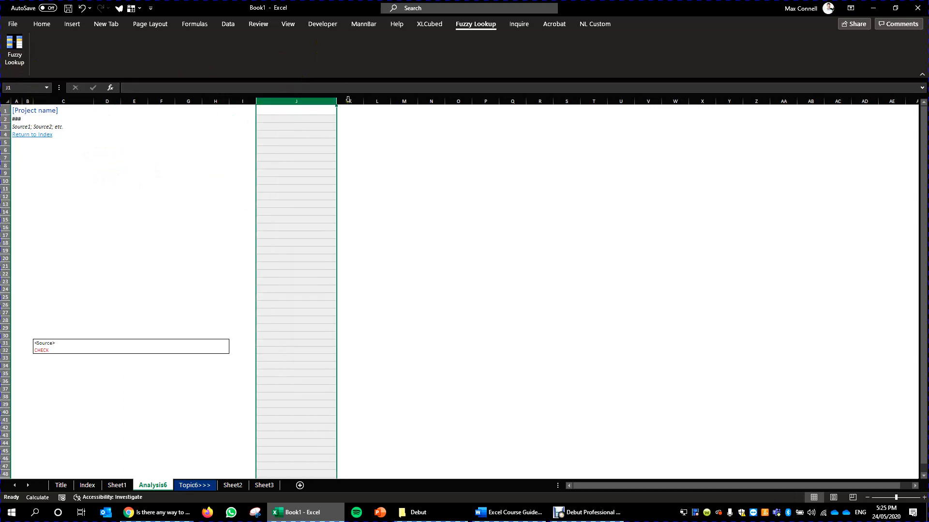
pyautogui.moveTo(281, 175)
pyautogui.mouseDown()
pyautogui.moveTo(269, 168)
pyautogui.moveTo(282, 164)
pyautogui.mouseUp()
pyautogui.click(300, 99)
pyautogui.moveTo(391, 101); pyautogui.dragTo(556, 101)
pyautogui.click(458, 105)
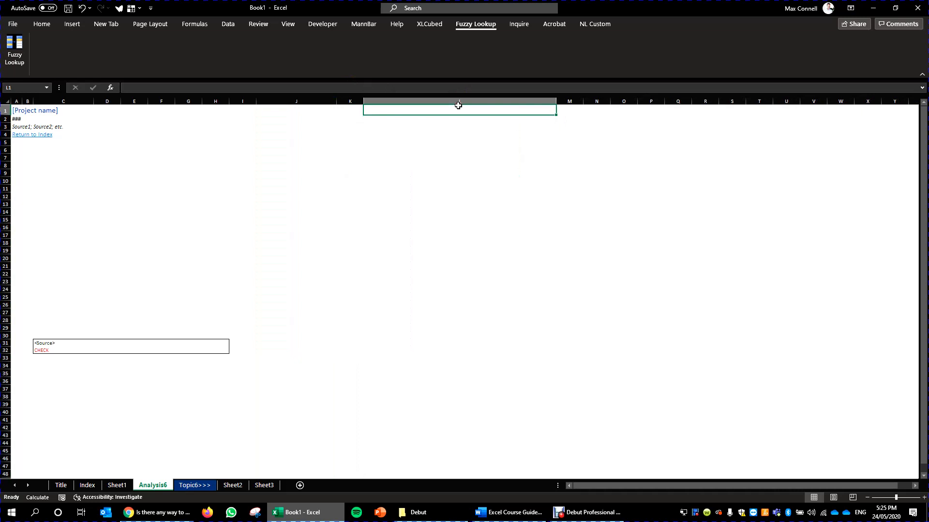
pyautogui.click(308, 100)
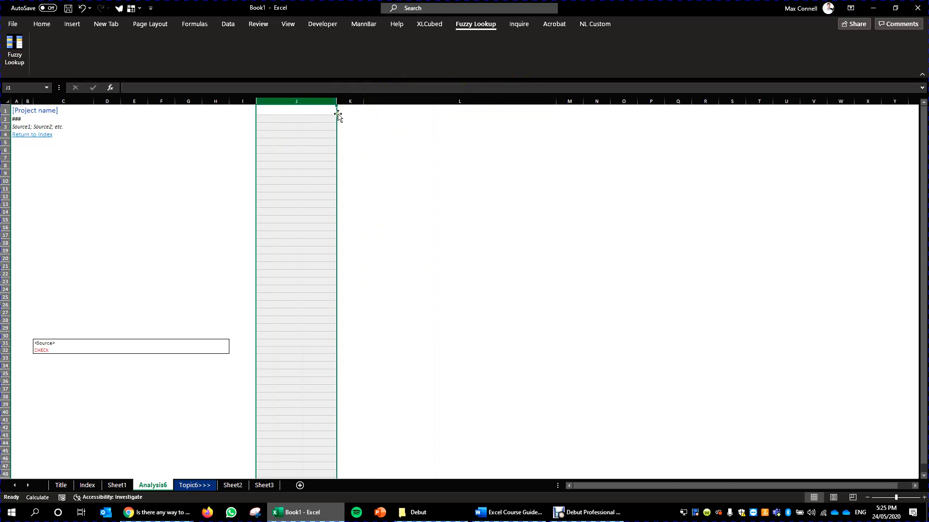
pyautogui.click(240, 228)
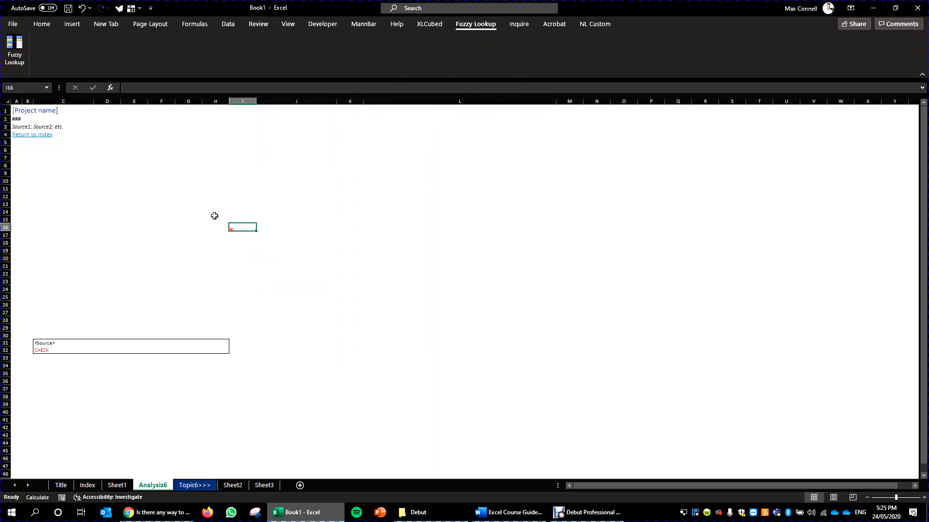
pyautogui.click(235, 247)
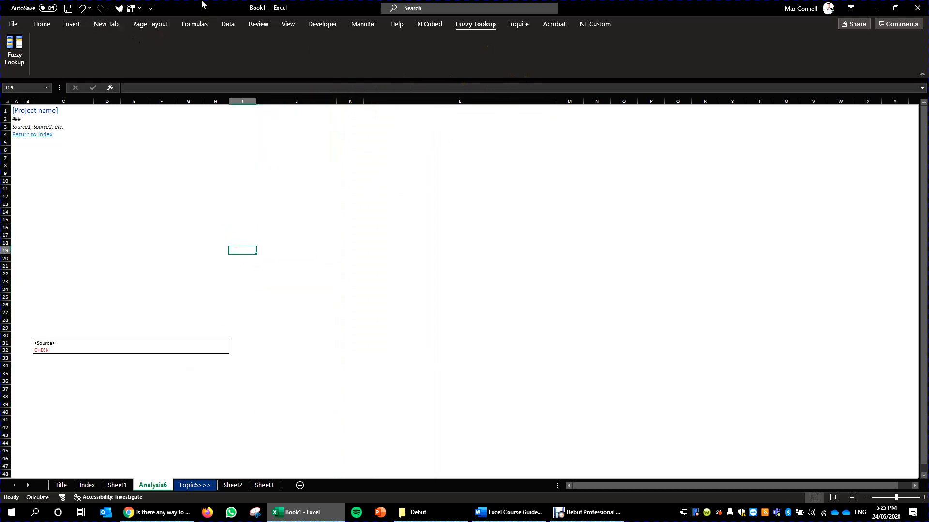
# - Examine the active and inactive application add-ins in the Excel options, and close the options without changing anything
pyautogui.click(13, 24)
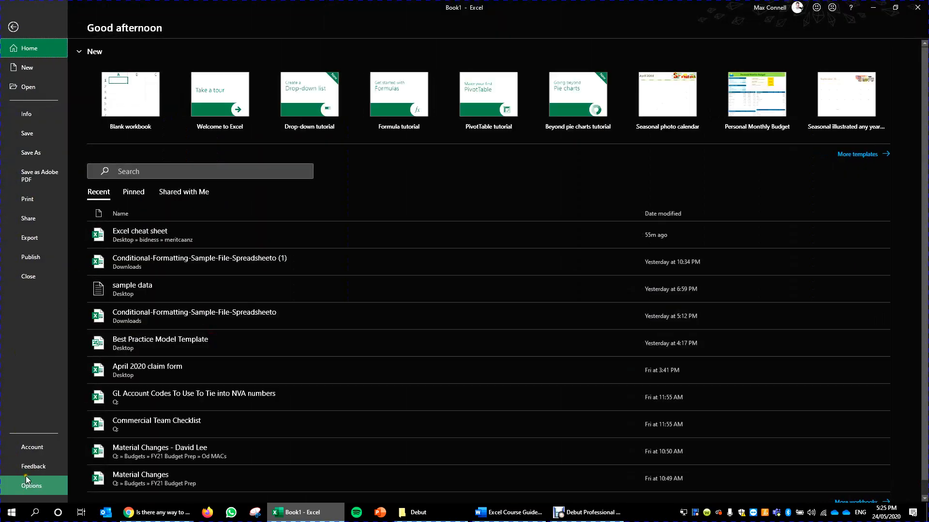
pyautogui.click(45, 486)
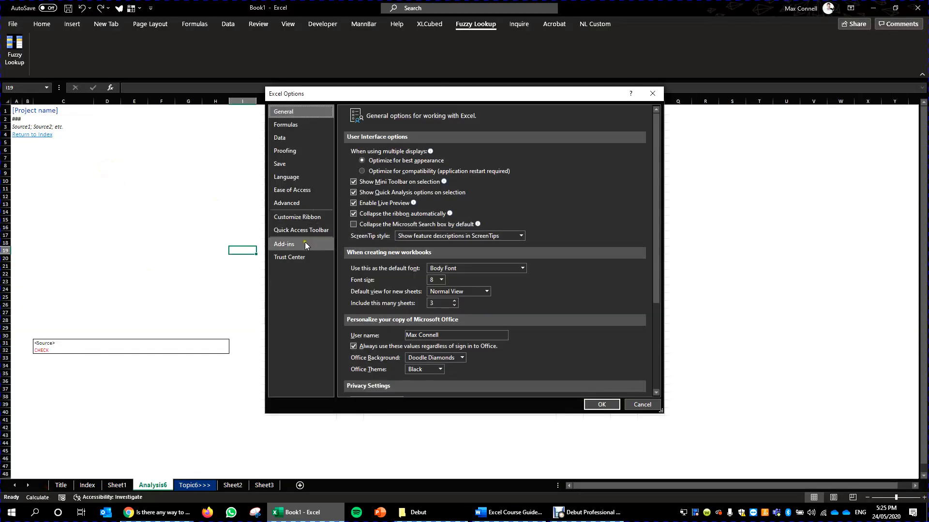
pyautogui.click(306, 245)
pyautogui.scroll(-3, 474, 238)
pyautogui.scroll(3, 477, 190)
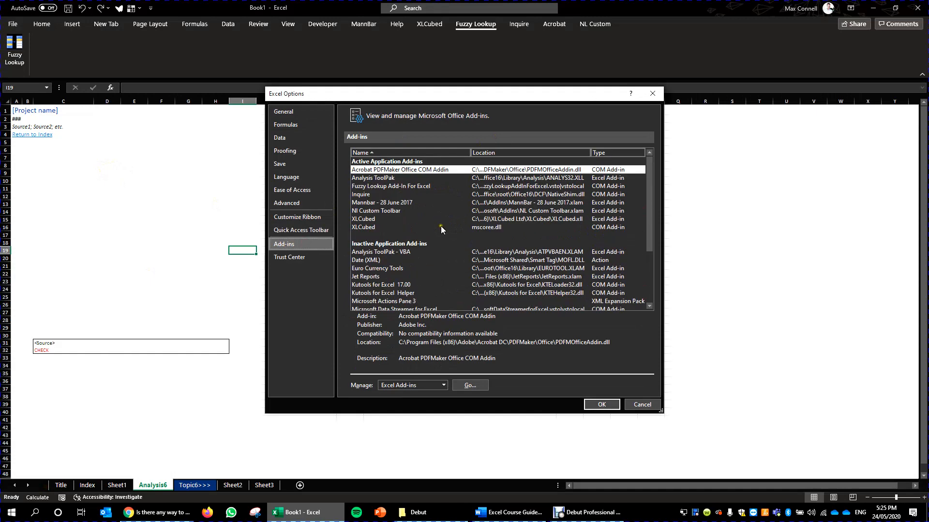
pyautogui.scroll(-3, 440, 225)
pyautogui.click(314, 256)
pyautogui.click(314, 244)
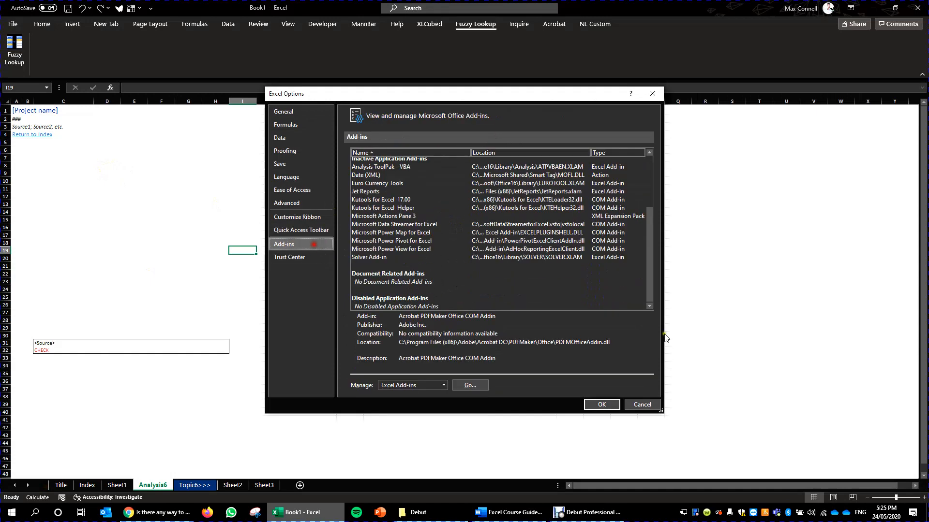
pyautogui.click(645, 409)
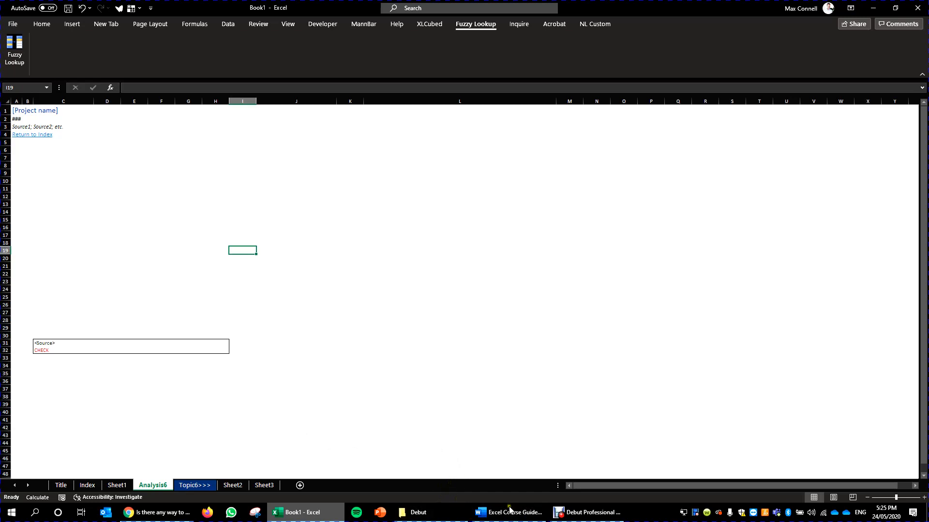
pyautogui.click(380, 157)
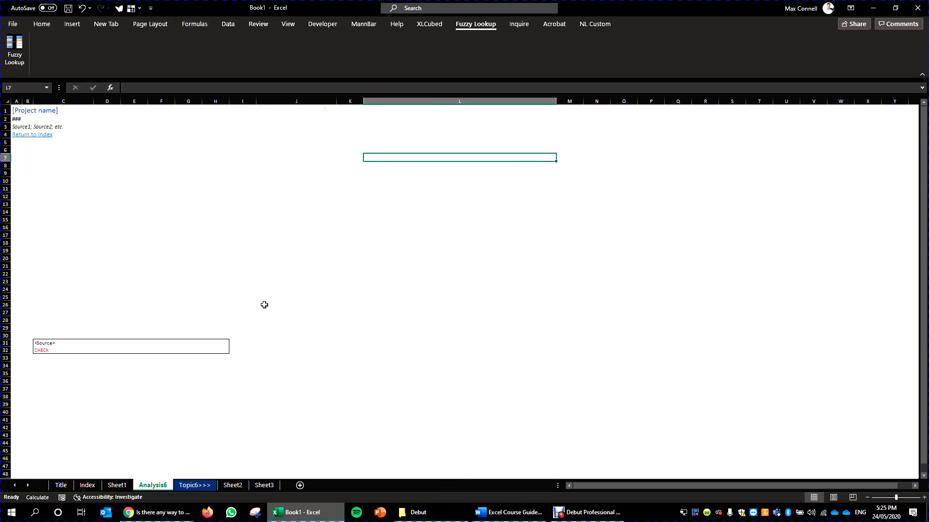